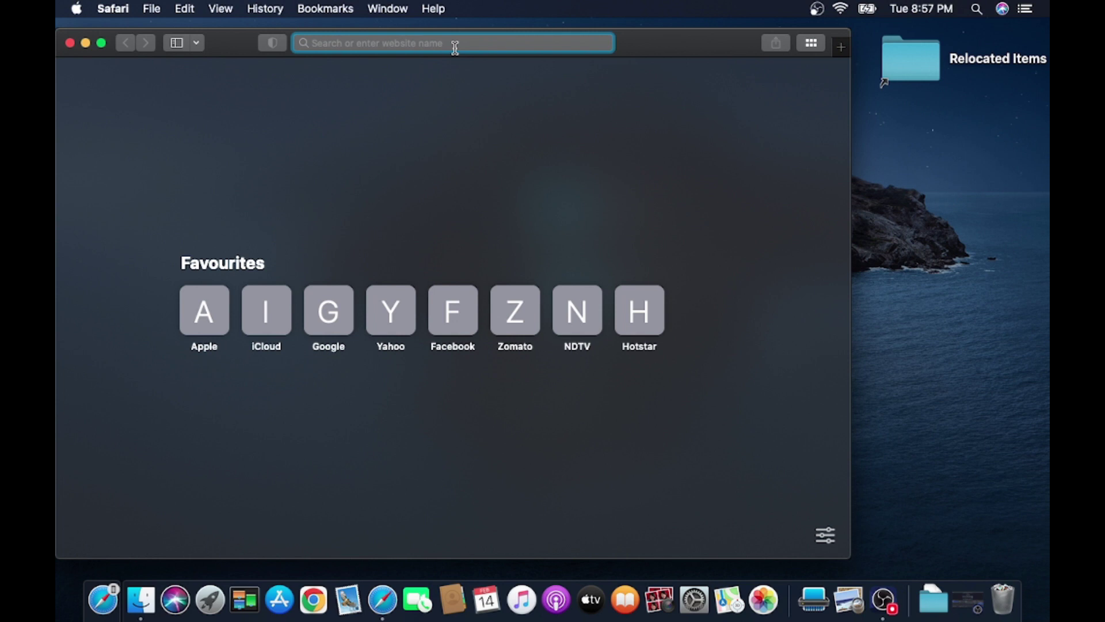
- Search Google for 'supercam plus' from the Safari address bar
text(supports.zositech.com)
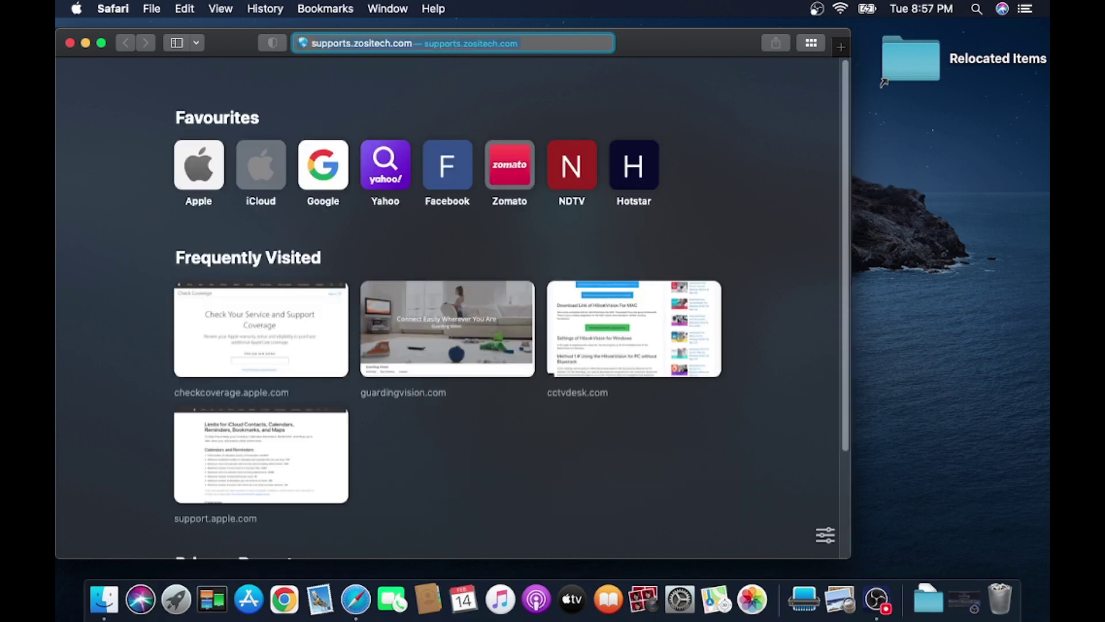
text(superca)
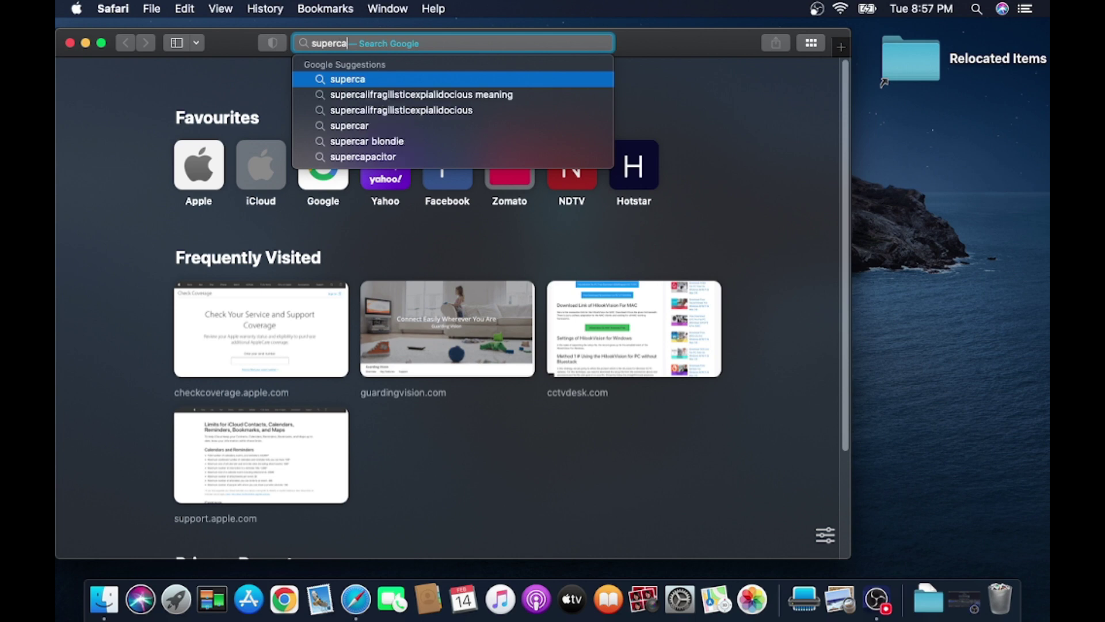
text(m plus)
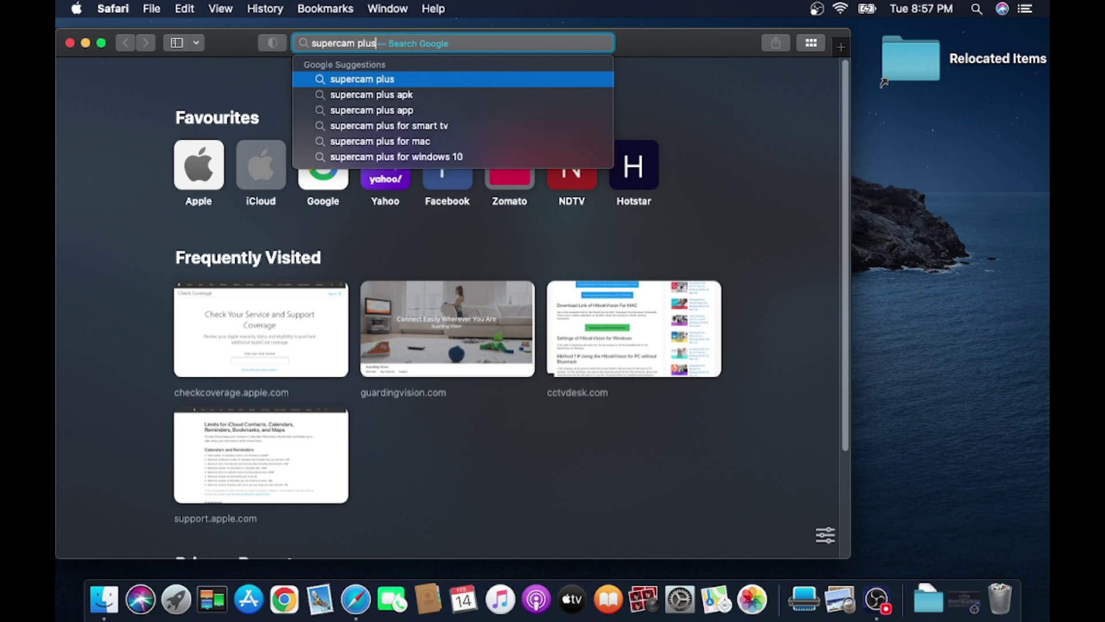
key(Return)
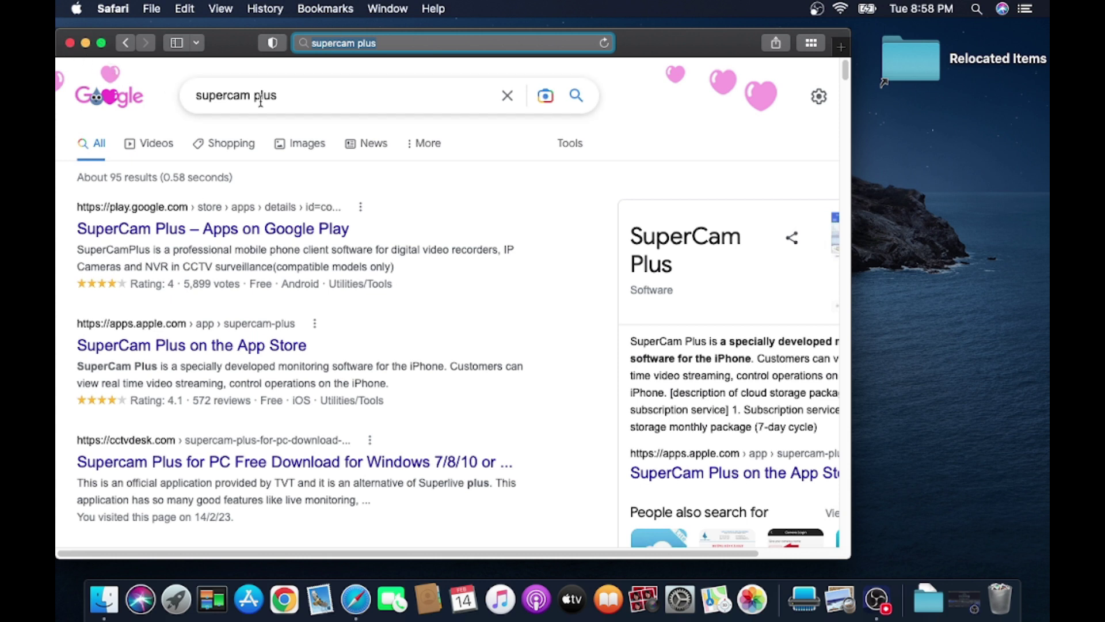
- Refine the search to 'supercam plus for mac' and open the cctvdesk.com Supercam Plus article
click(303, 103)
text(f)
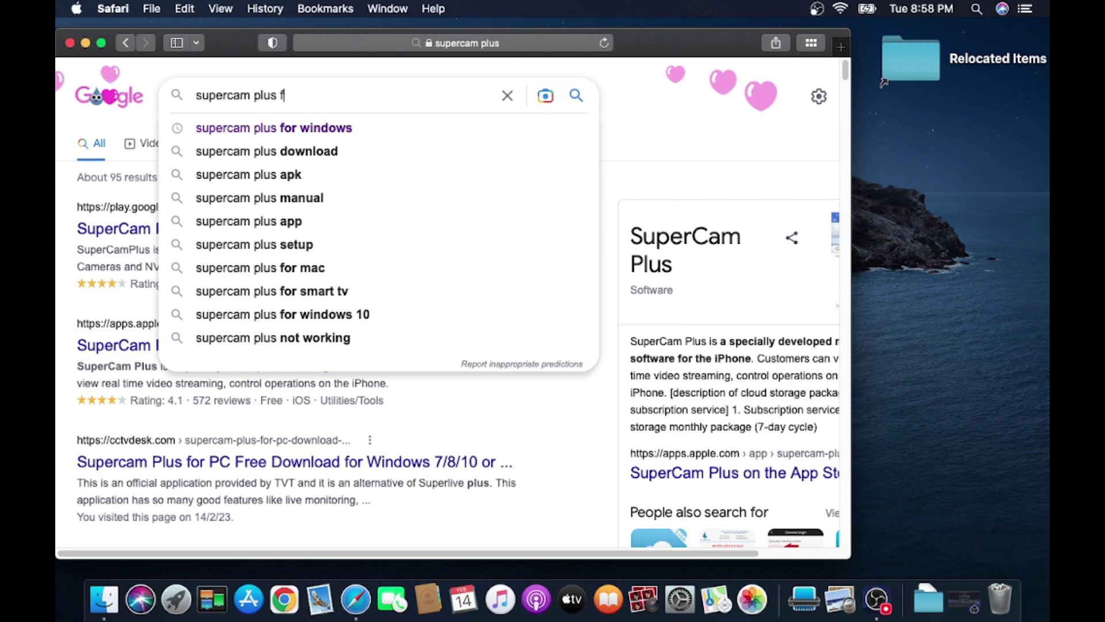
text(or mac)
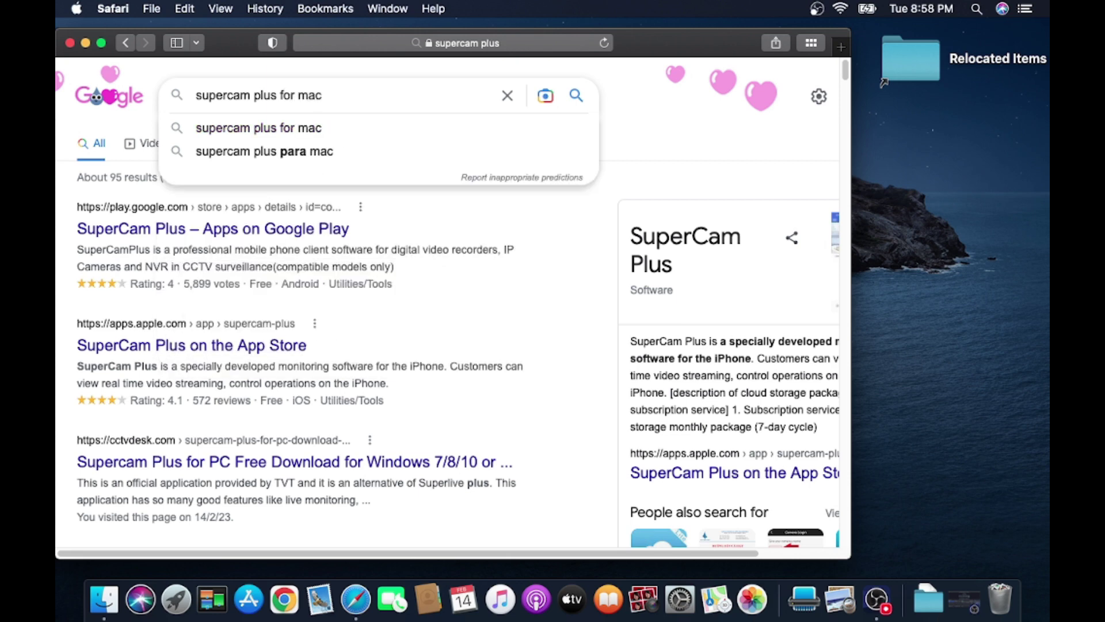
key(Return)
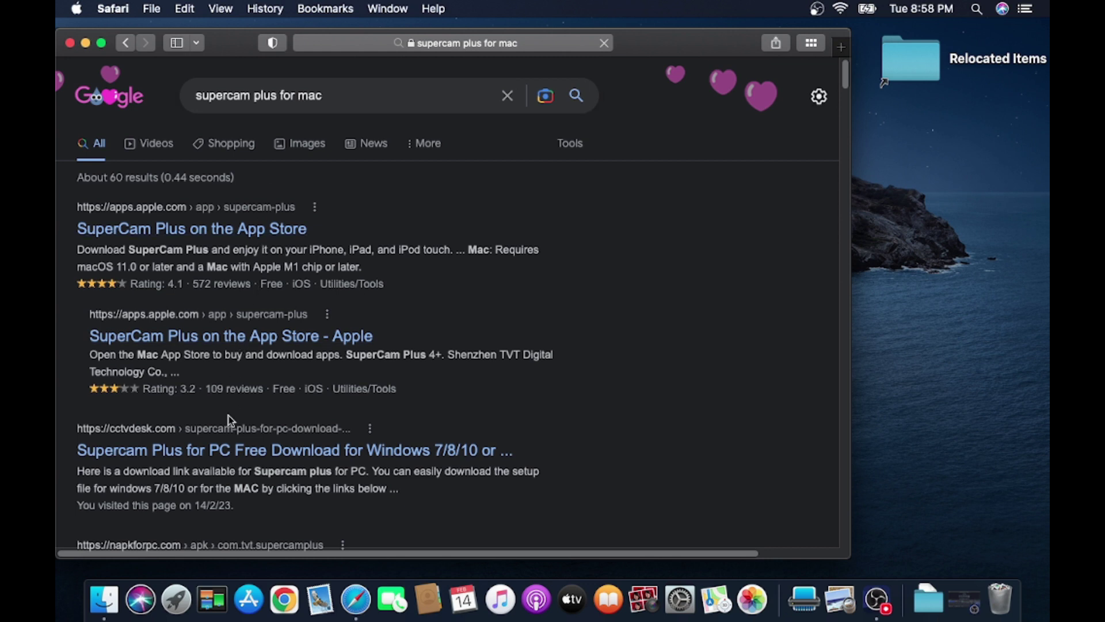
click(388, 456)
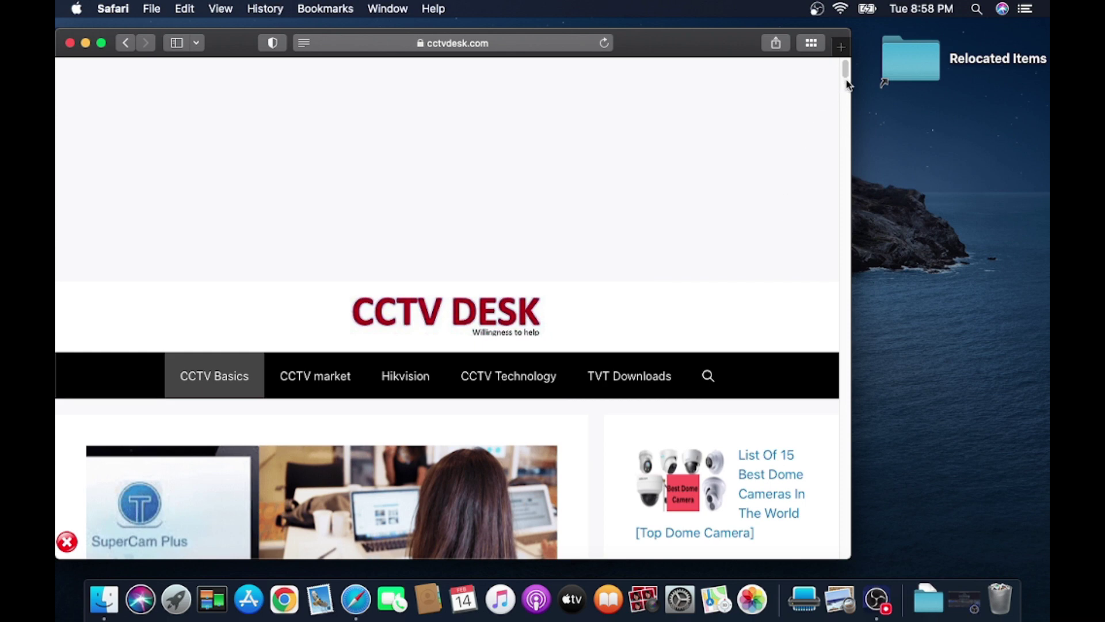
- Scroll to the Download Supercam Plus section, dismiss the CrowdStrike ad, and close Safari
drag(846, 76, 846, 112)
scroll(308, 242, down, 10)
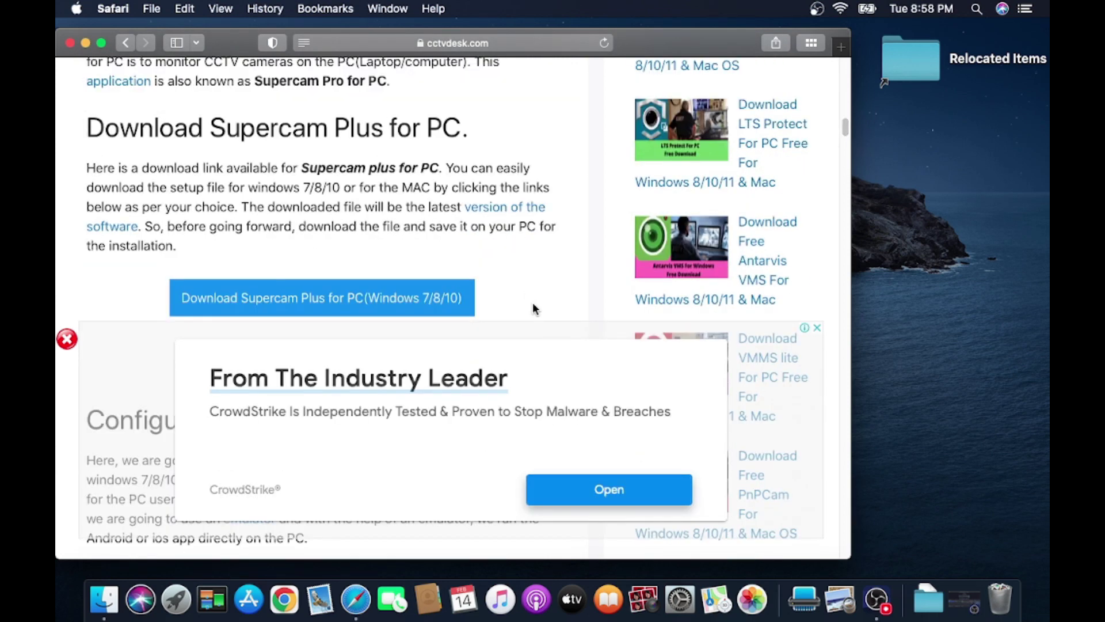
click(67, 339)
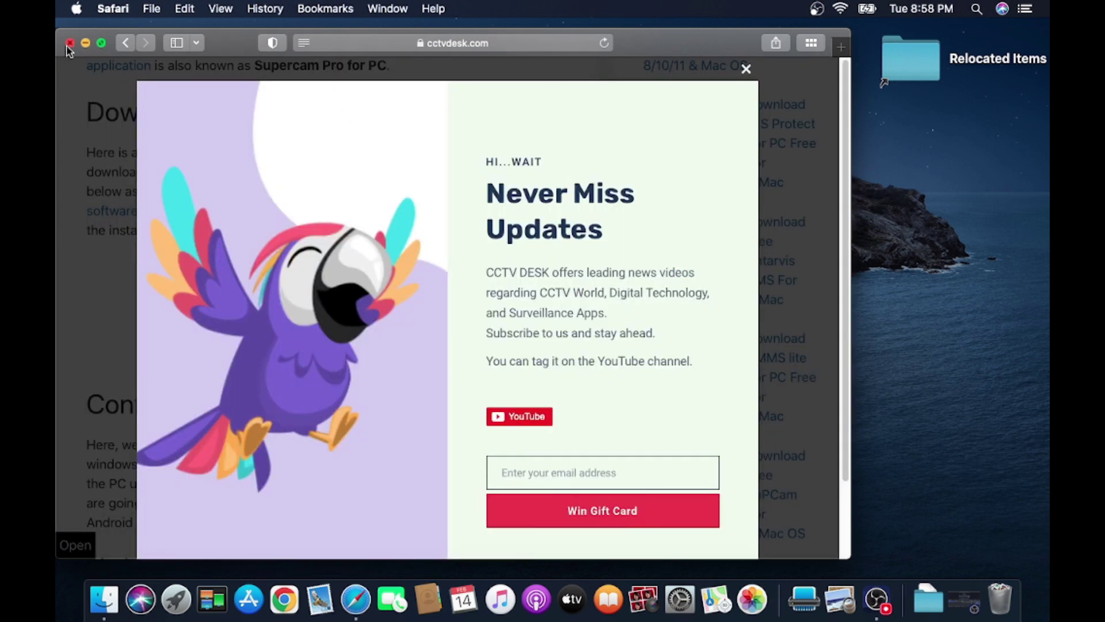
click(68, 43)
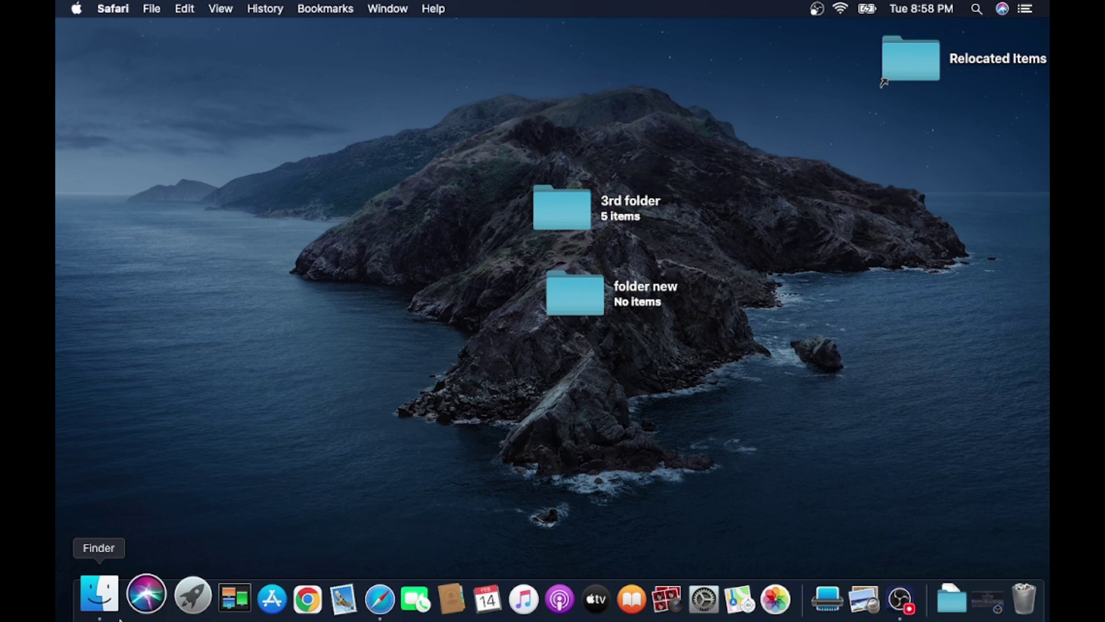
- Open 'supercam plus for mac' on the NO NAME drive and launch NVMS_Lite_ver2.1.1.00831l.pkg
click(103, 596)
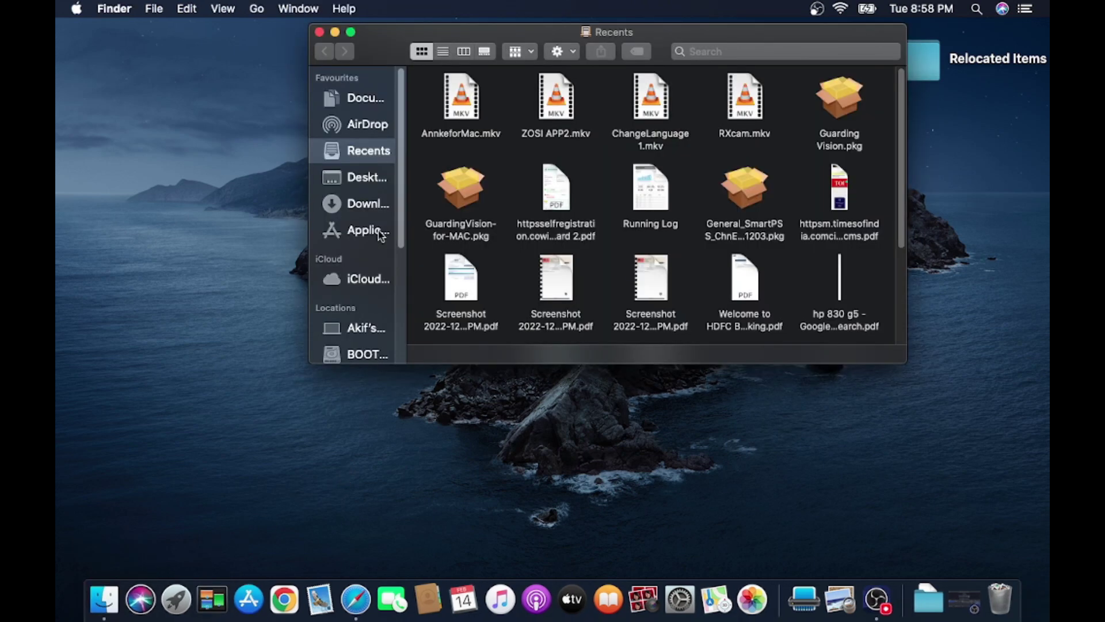
scroll(401, 302, down, 5)
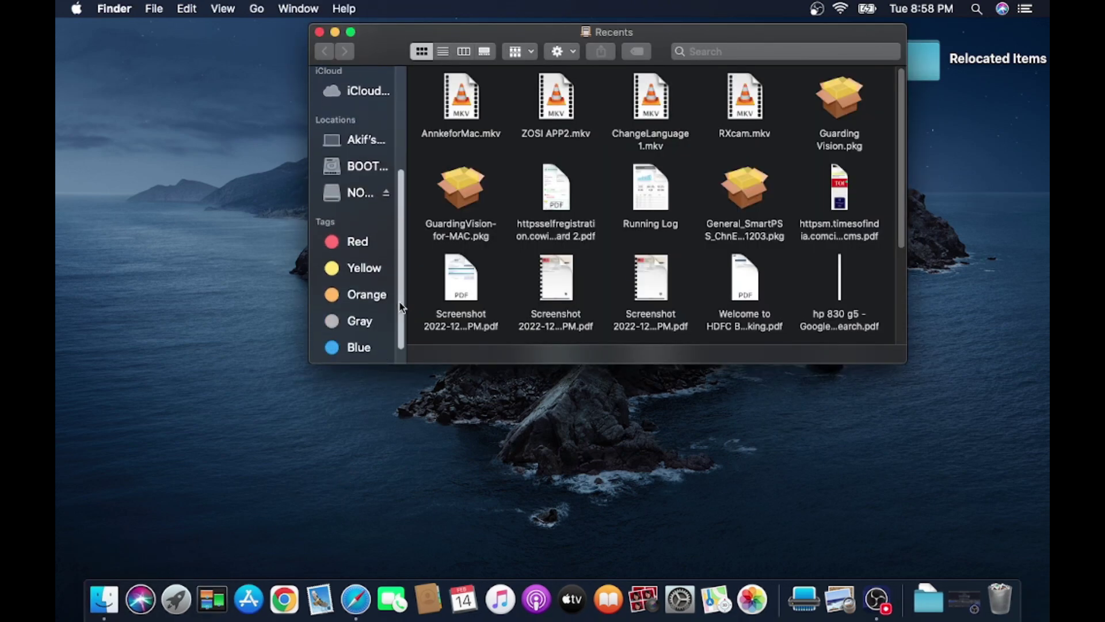
click(357, 186)
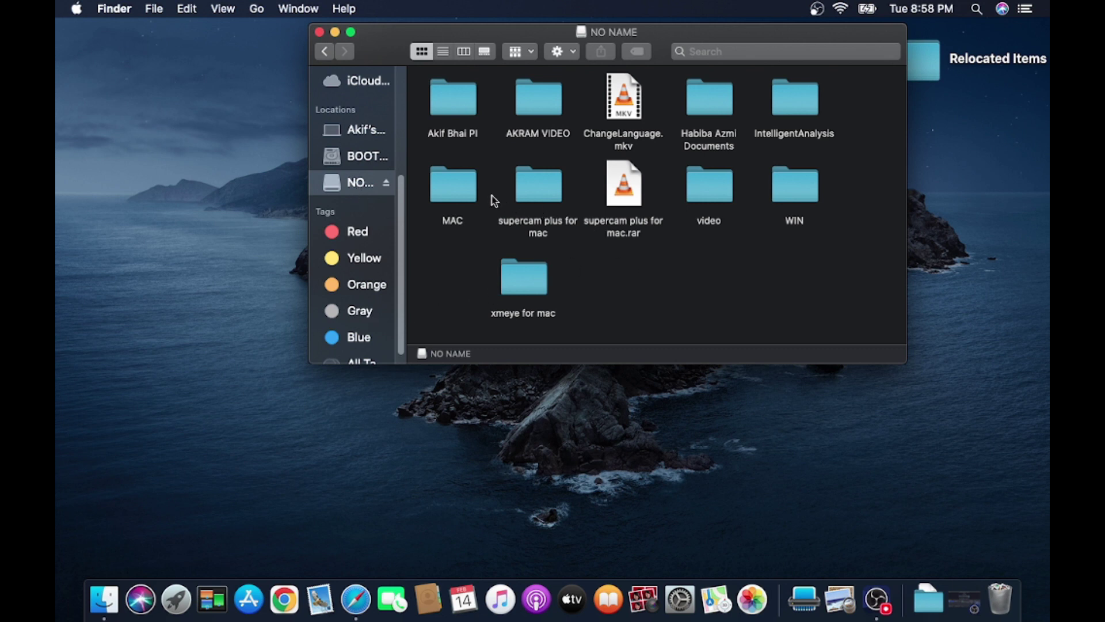
double_click(536, 197)
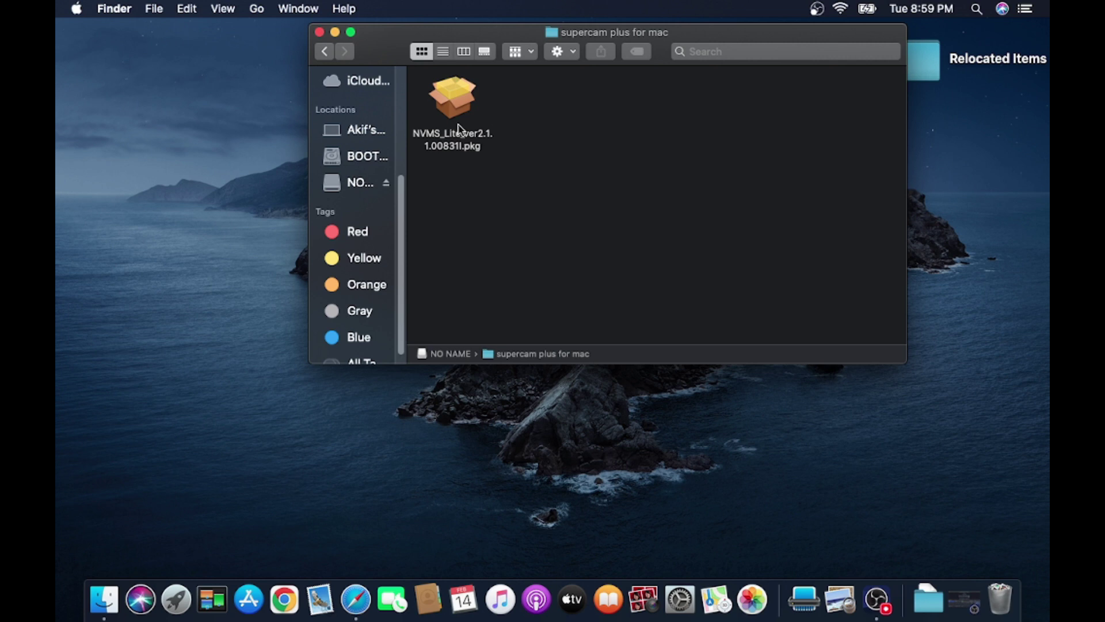
double_click(455, 149)
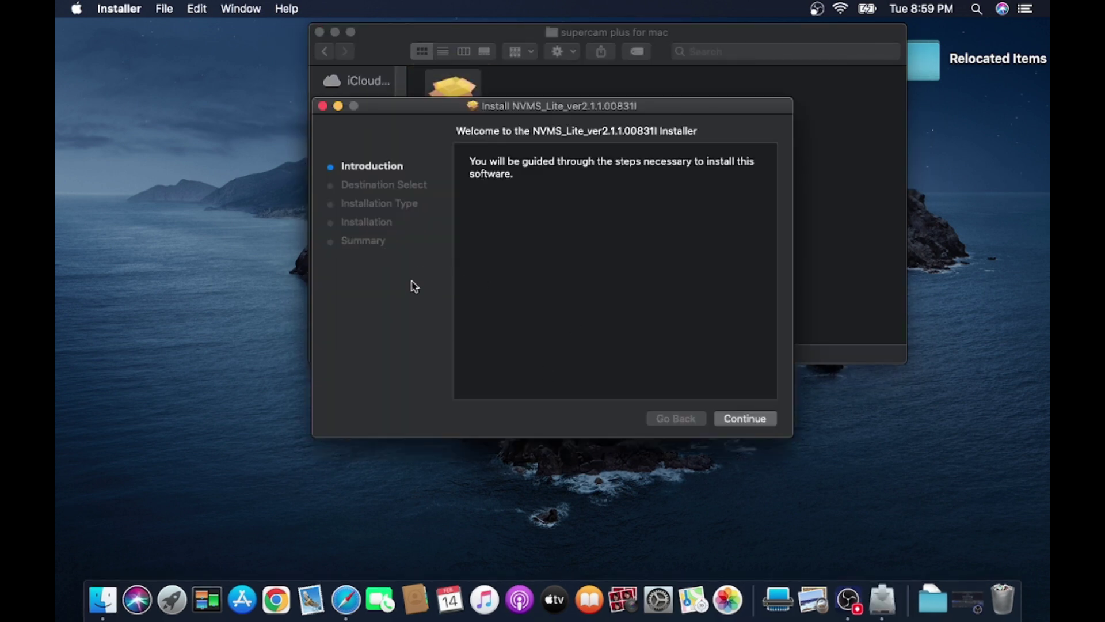
- Install NVMS_Lite_ver2.1.1.00831l on the MacOs disk with administrator authorization, then close the Installer
click(744, 421)
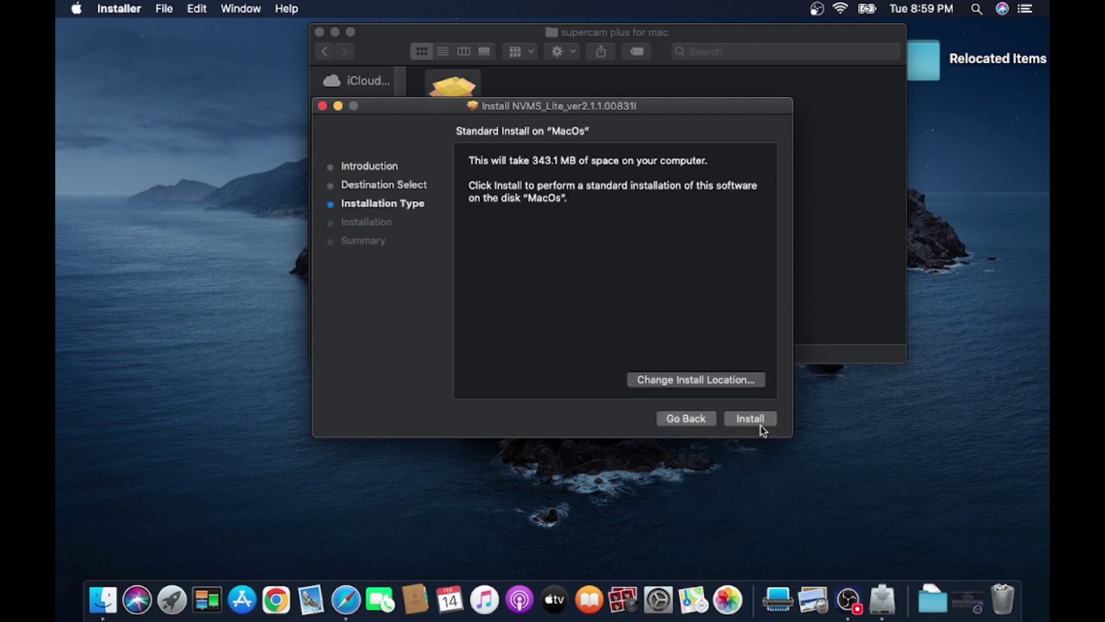
click(759, 423)
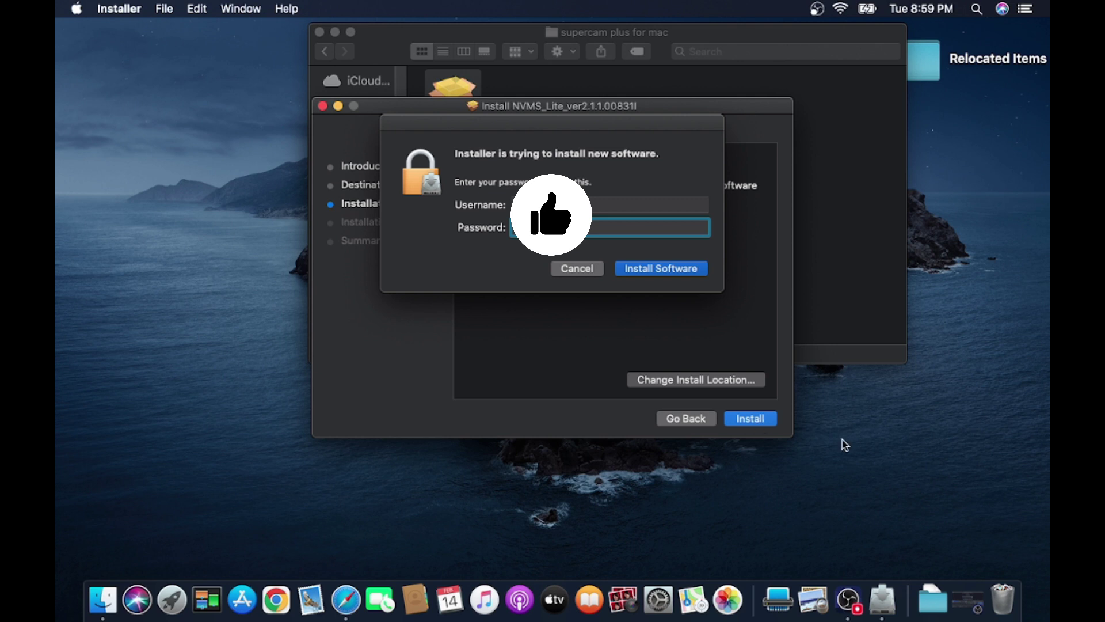
click(677, 274)
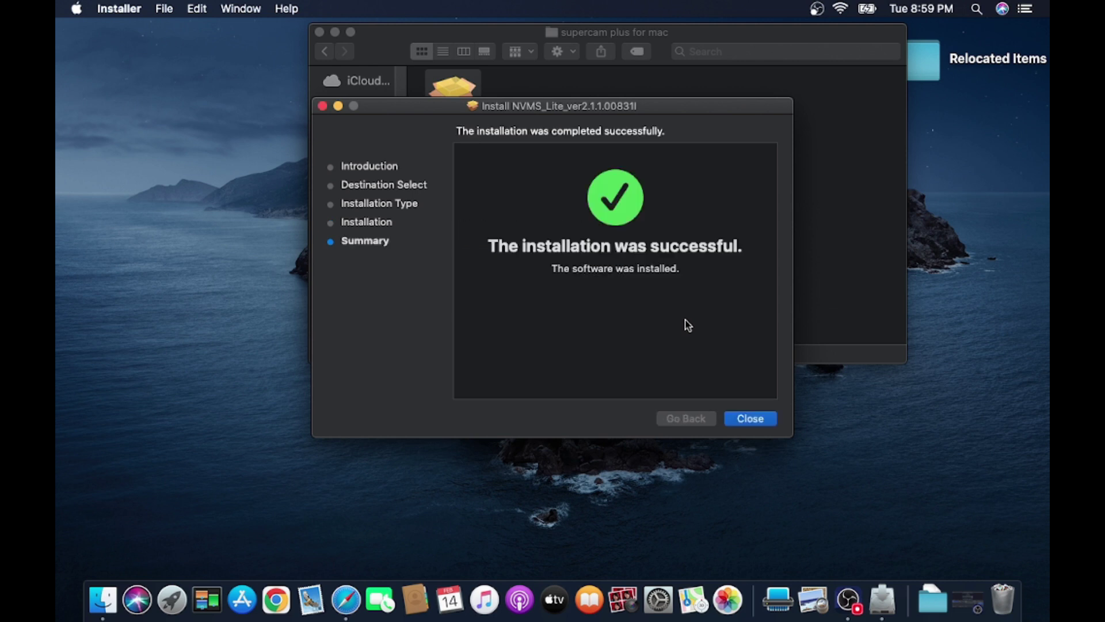
click(737, 419)
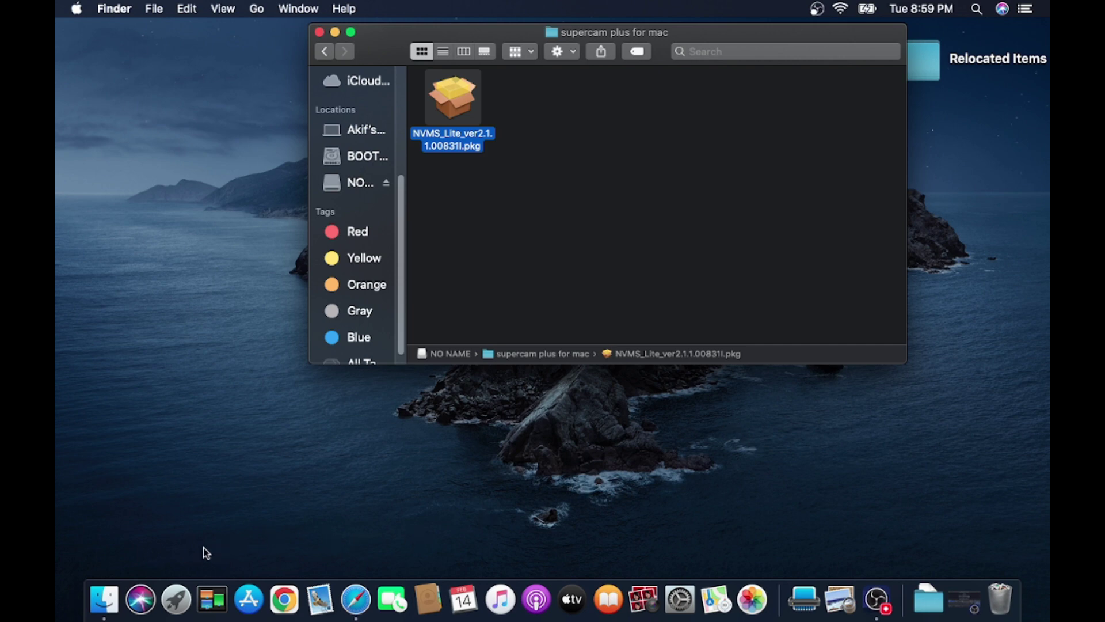
- Launch MonitorClient from page 2 of Launchpad and close the Finder window
click(164, 598)
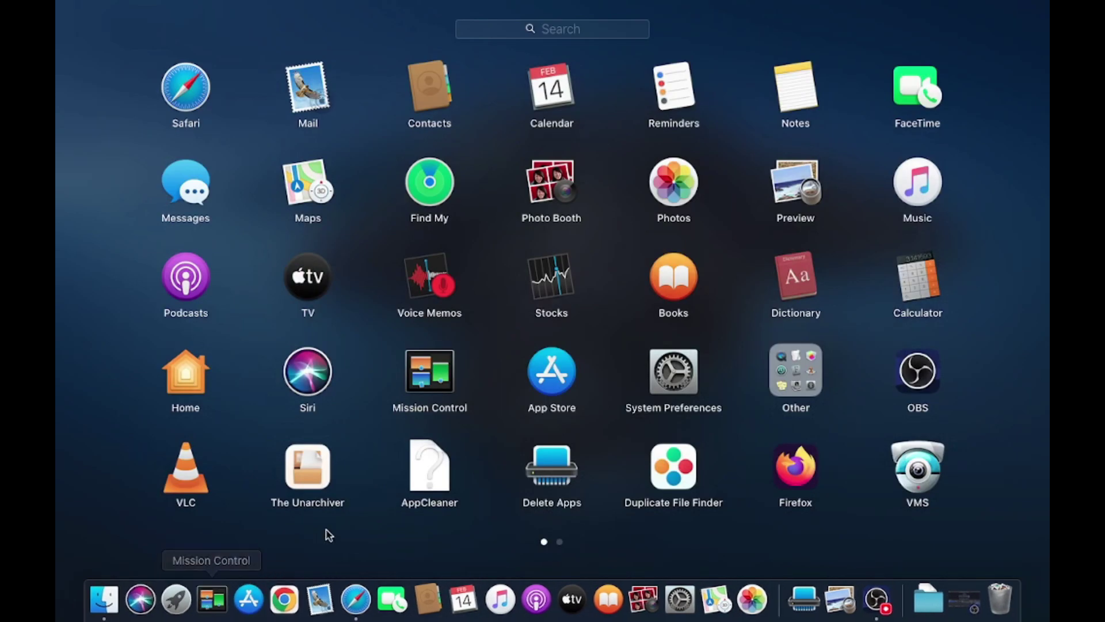
scroll(511, 526, right, 3)
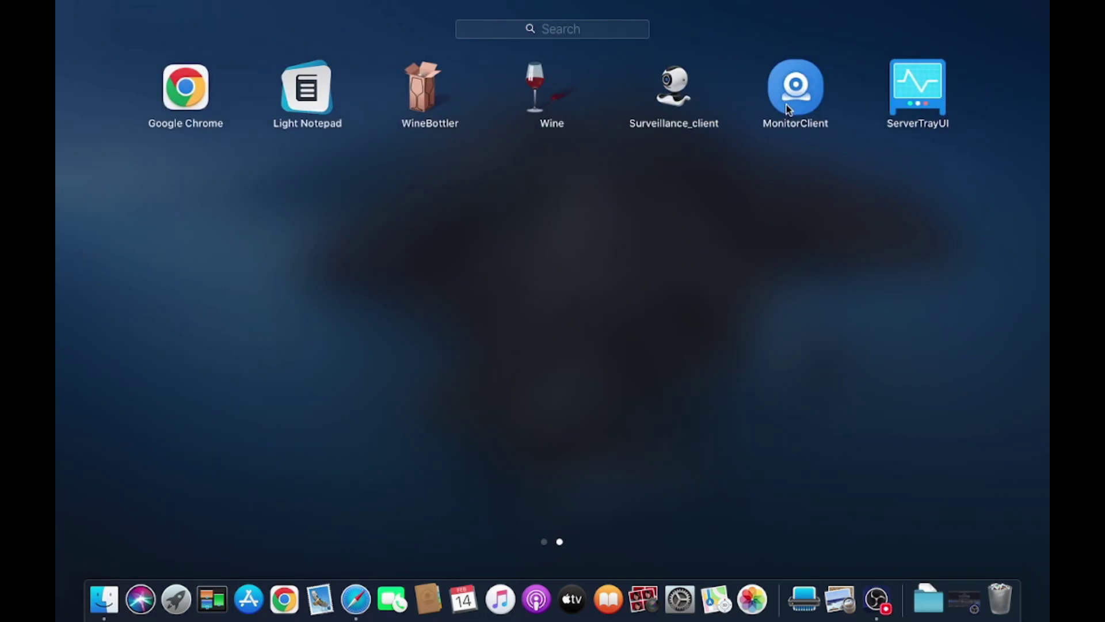
click(787, 103)
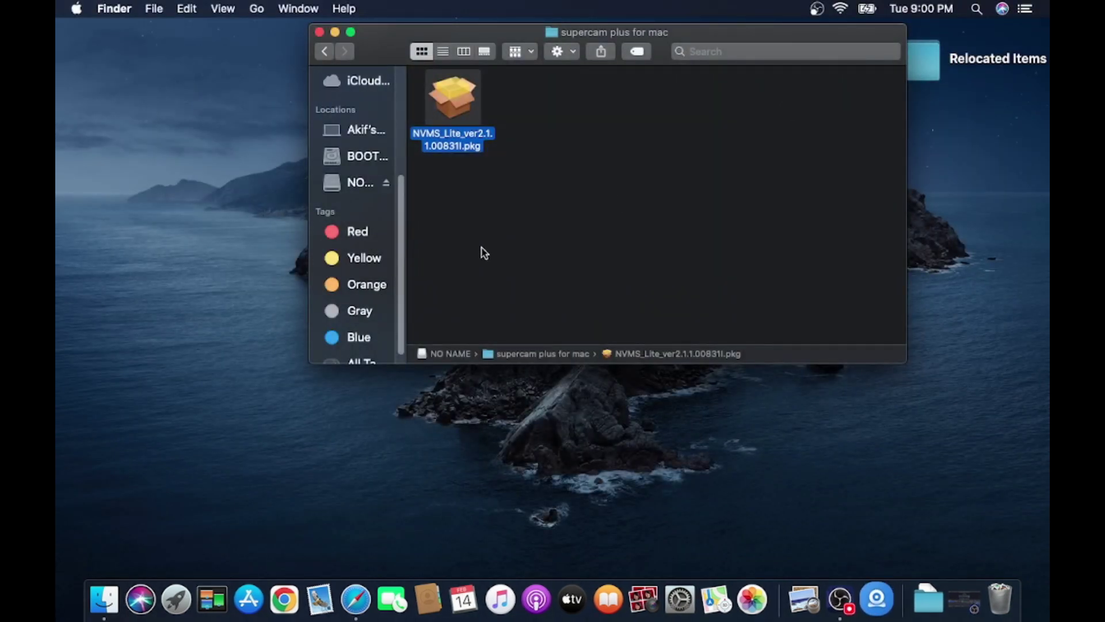
click(320, 32)
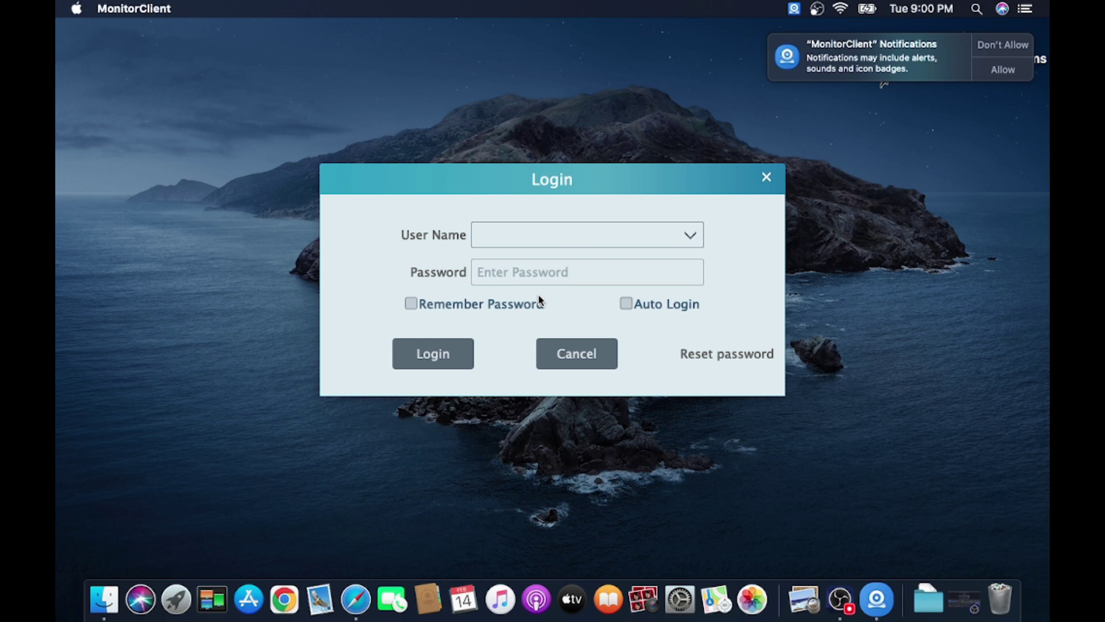
click(683, 606)
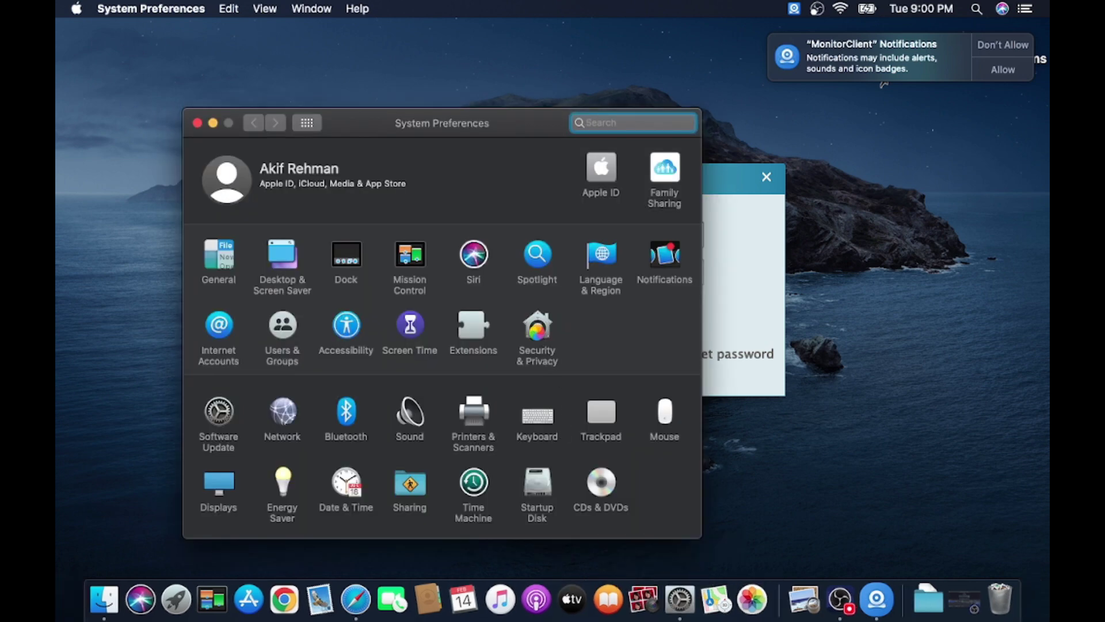
click(537, 328)
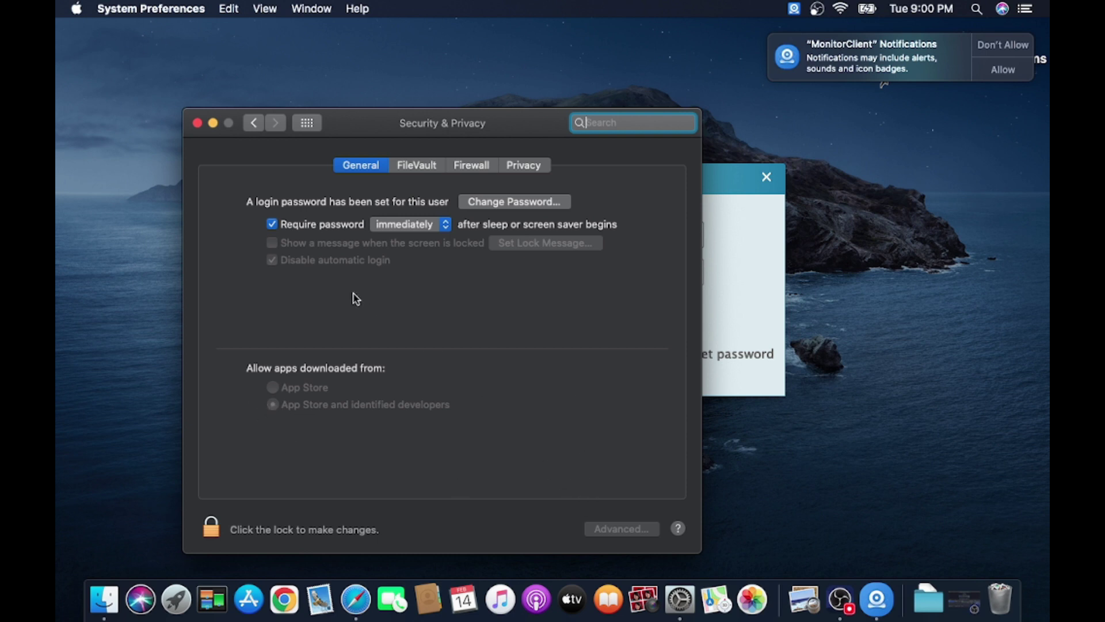
- Close the system settings window, then log in as admin with the account password and Auto Login ticked
click(197, 124)
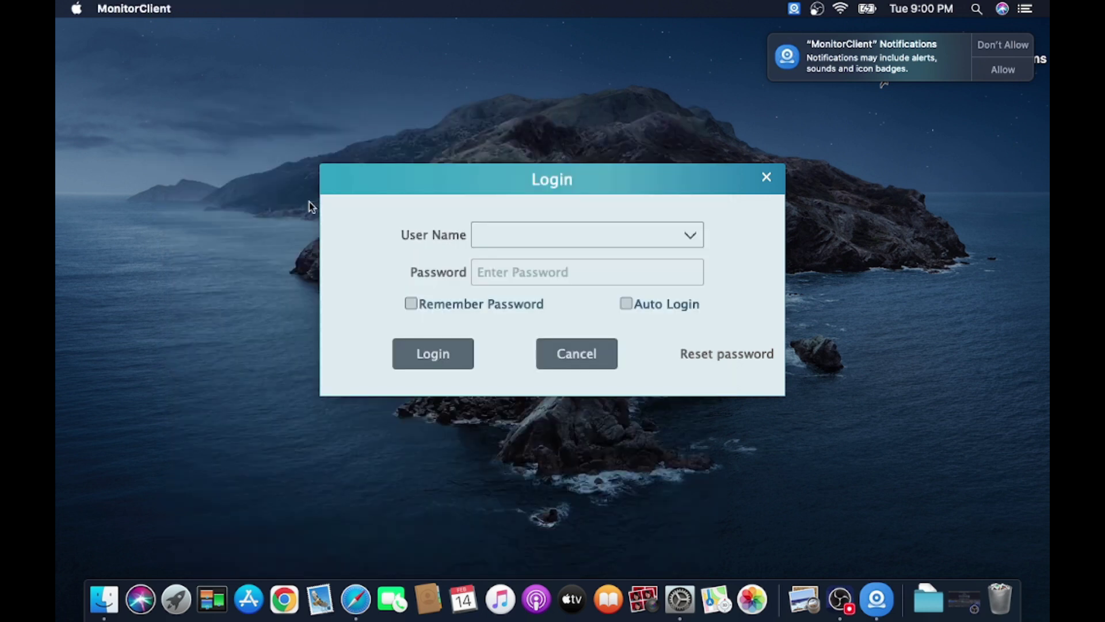
click(535, 232)
text(admin)
key(Tab)
text(123456)
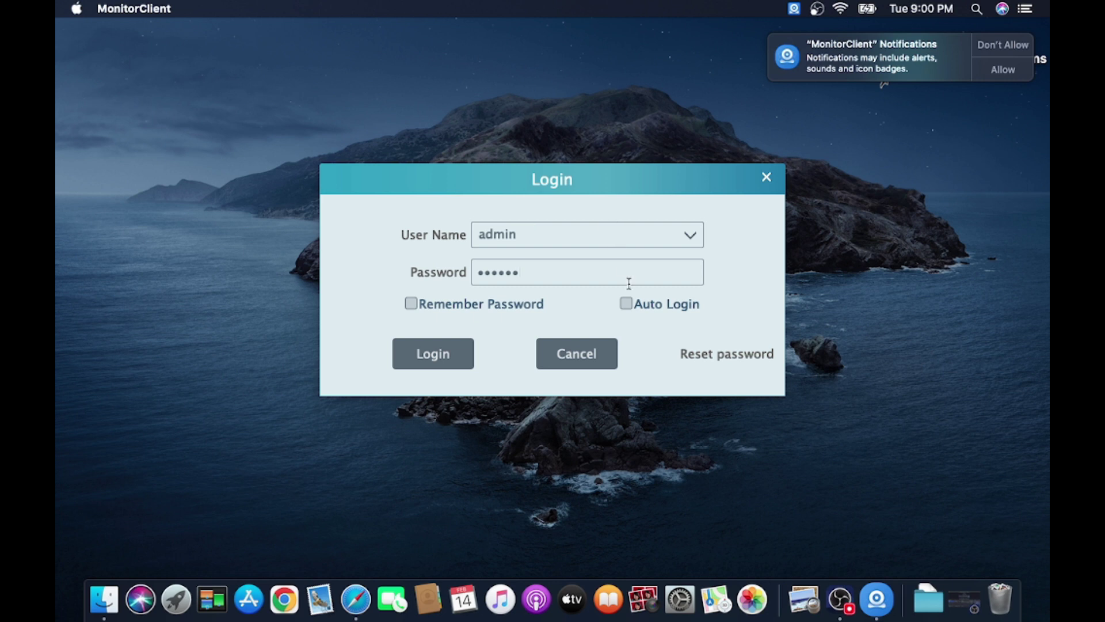
click(624, 305)
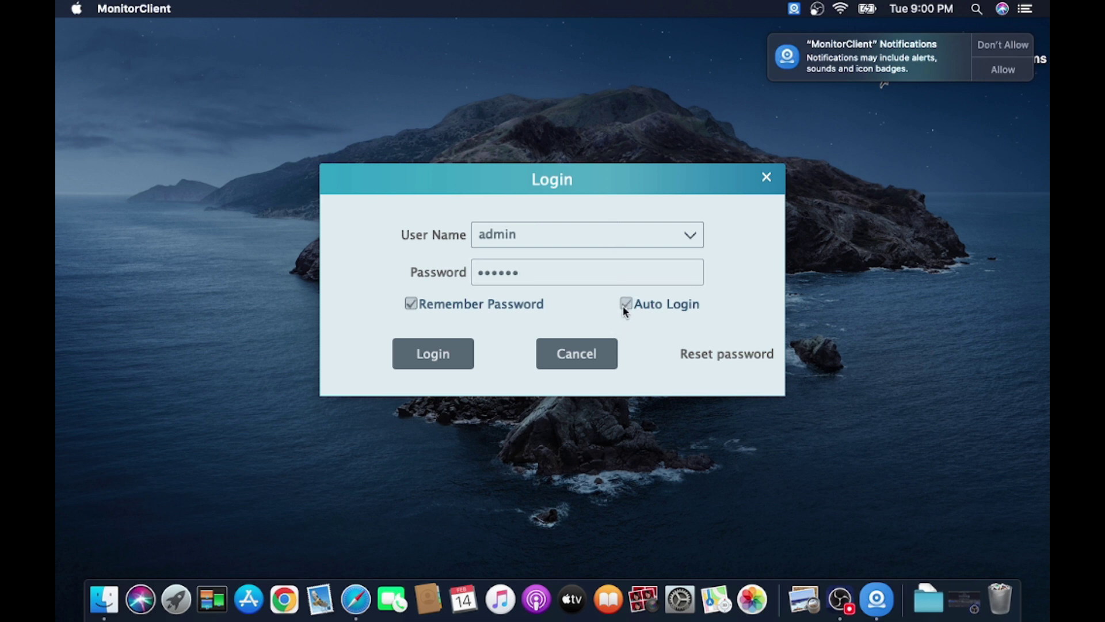
click(467, 352)
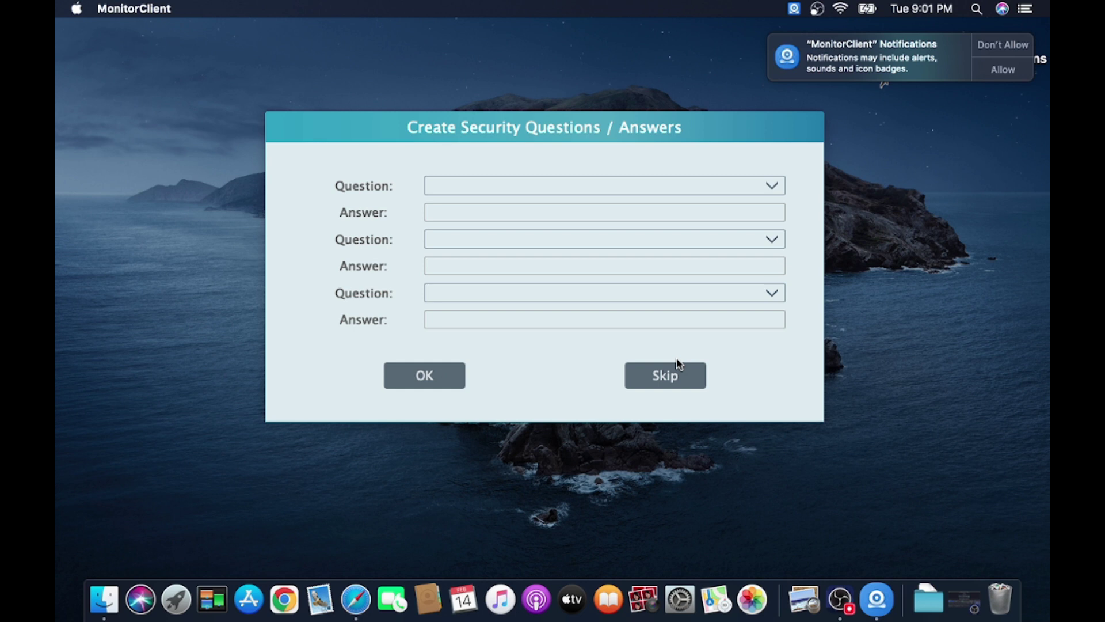
- Skip the security questions, go to the Home page, and page through its module tiles
click(644, 379)
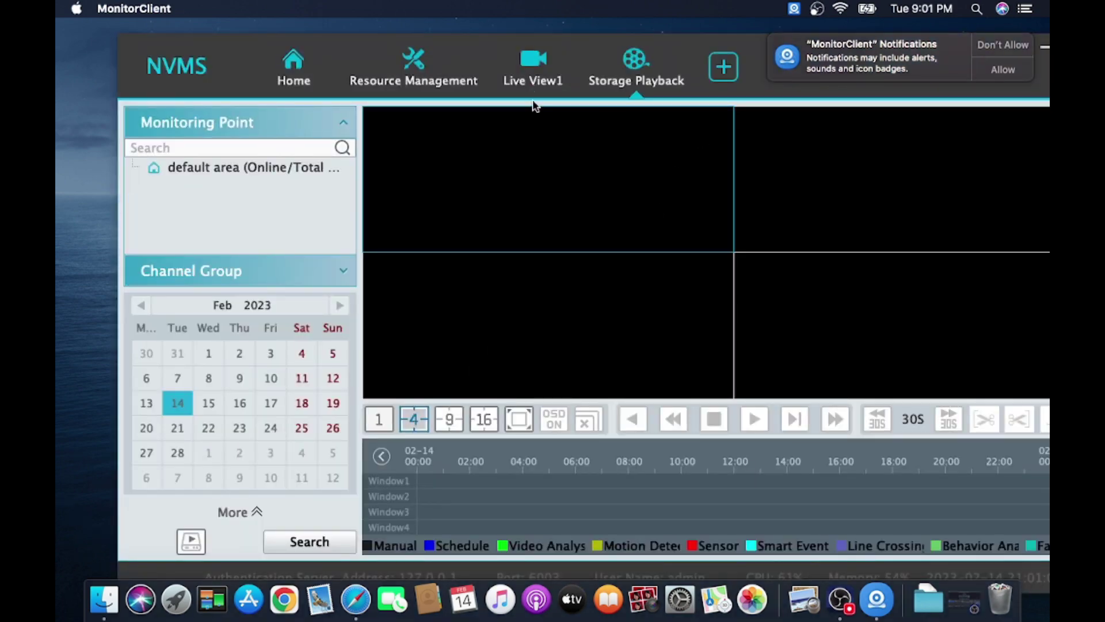
click(297, 65)
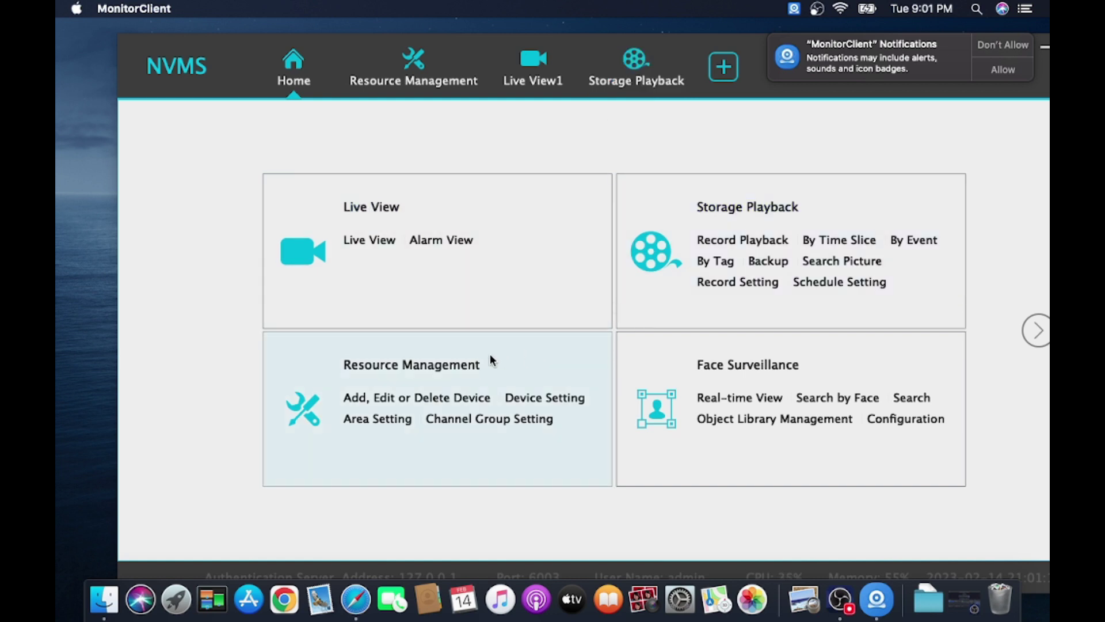
click(1034, 330)
click(190, 330)
- Open Resource Management and bring up the Add Encoding Device dialog
click(392, 373)
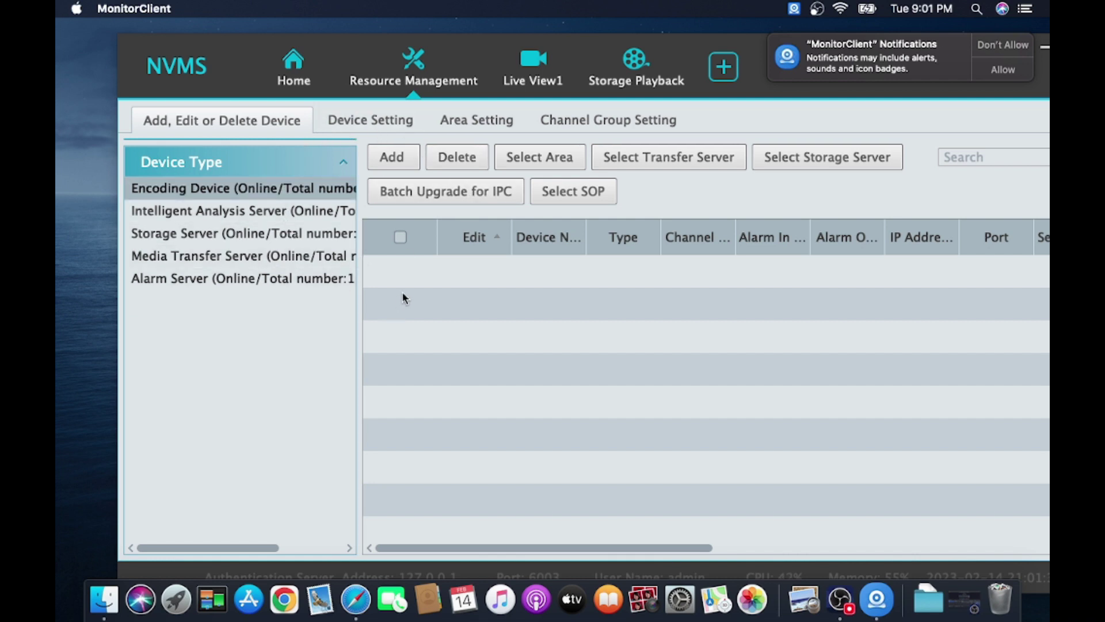
click(389, 162)
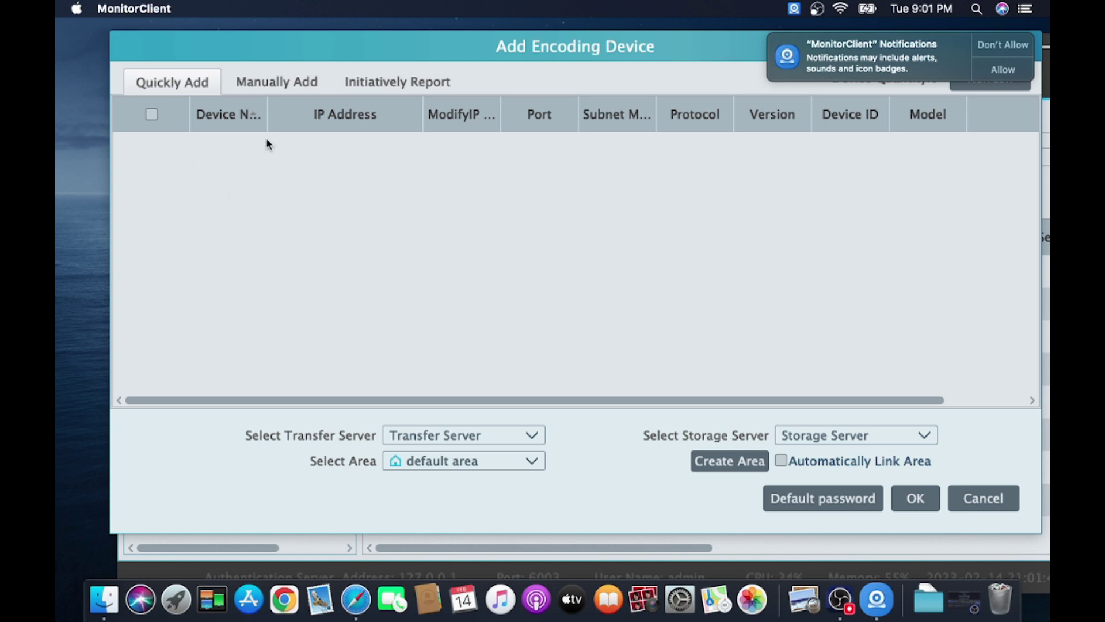
- On the Manually Add tab, set the device row's address type to IP Address with 192.168.1.8
click(264, 81)
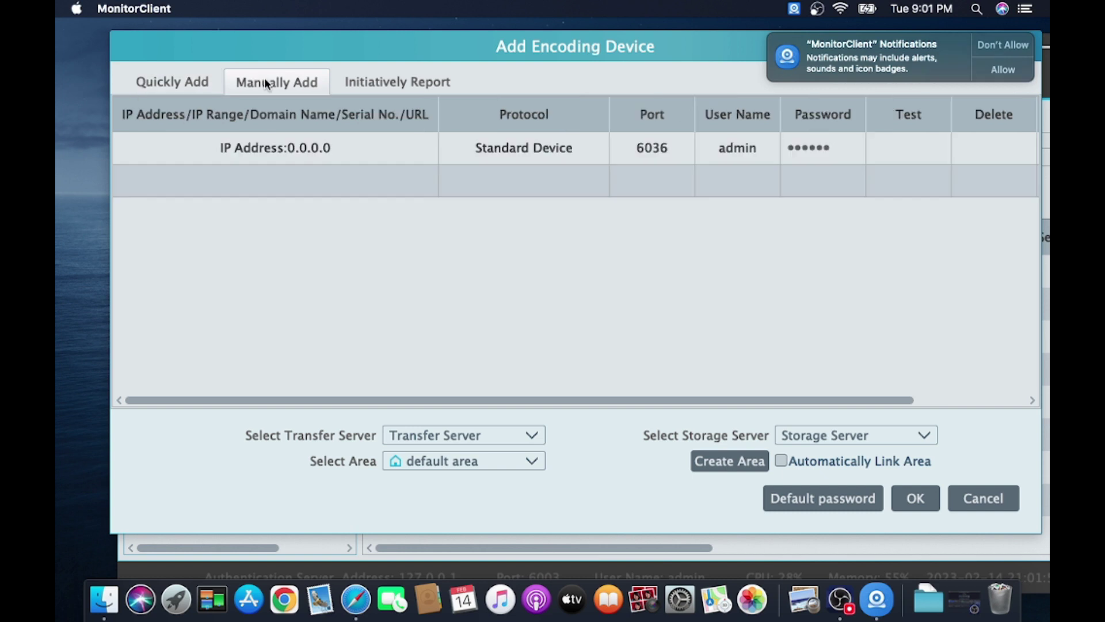
click(264, 158)
click(198, 150)
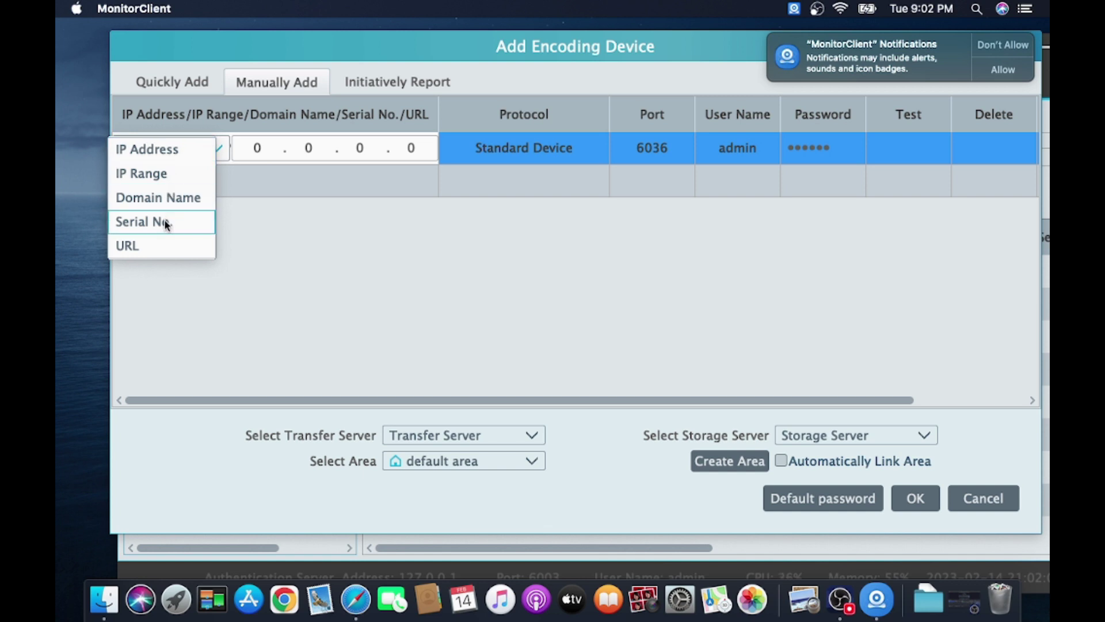
click(175, 156)
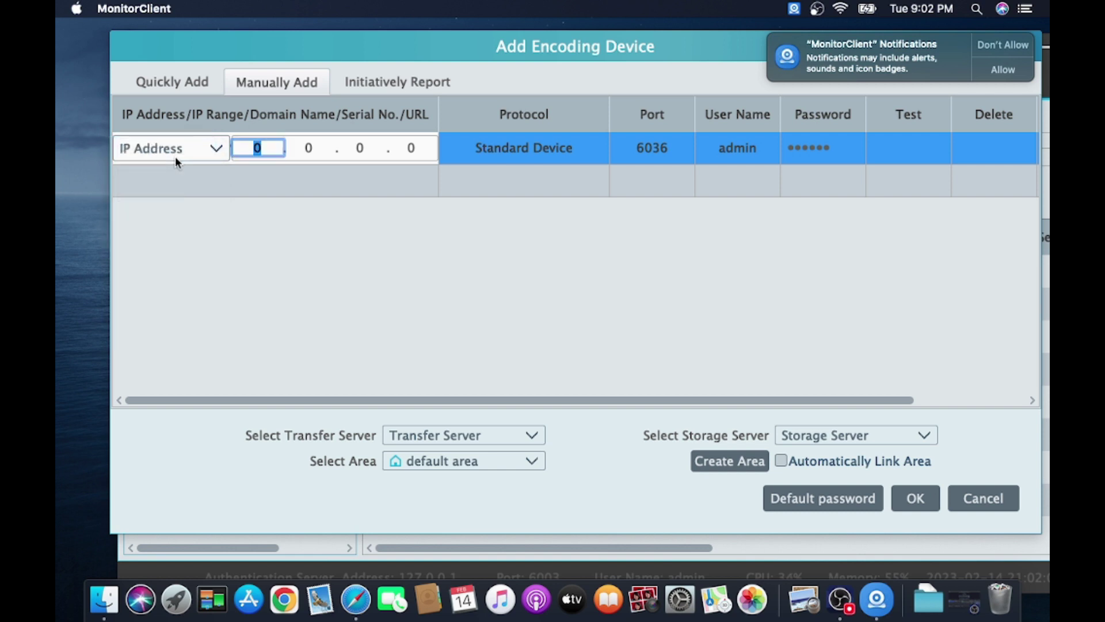
click(263, 151)
text(192.1)
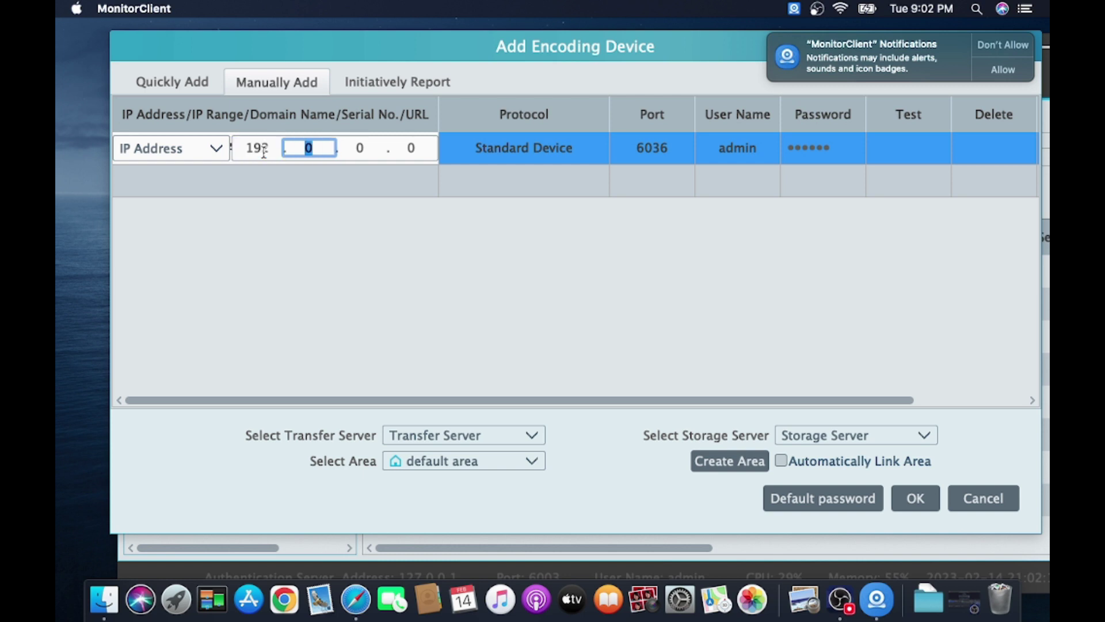
text(68.)
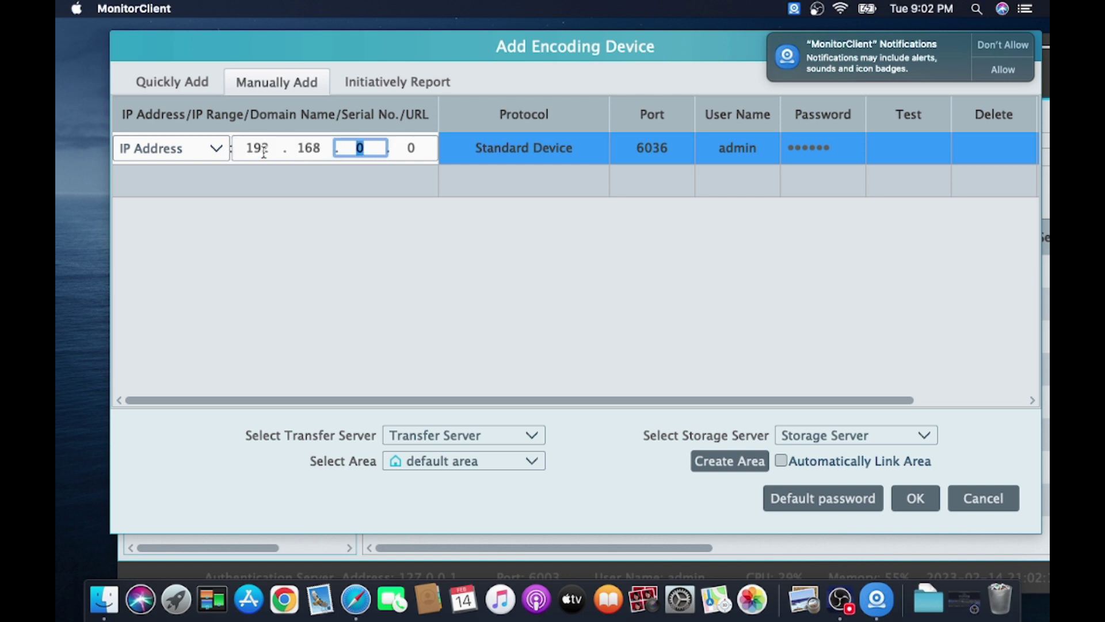
text(1)
key(period)
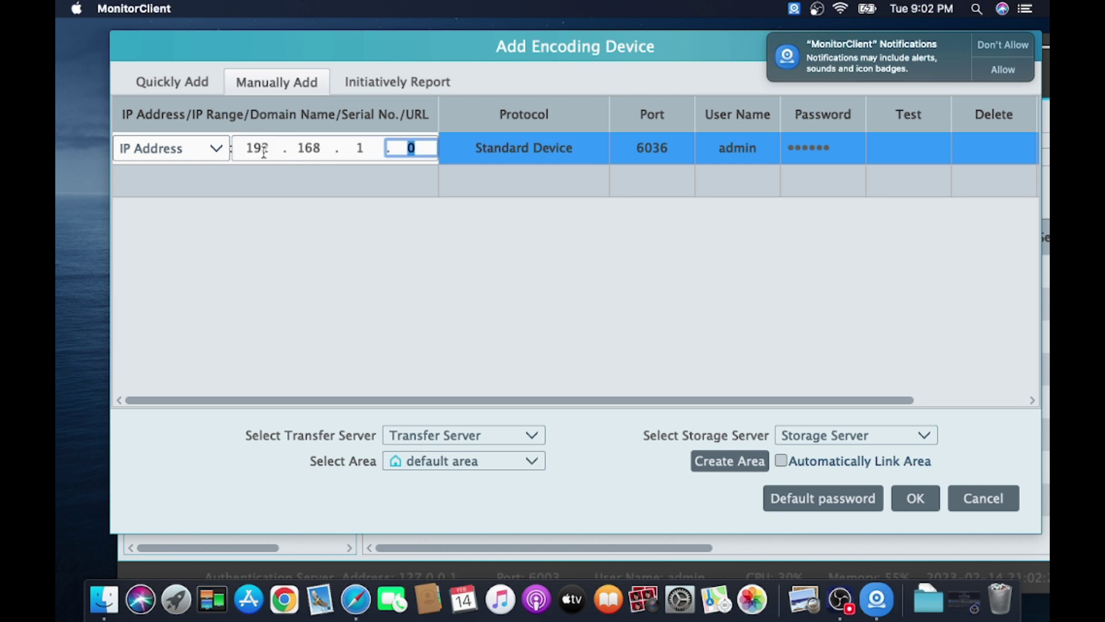
text(8)
click(457, 142)
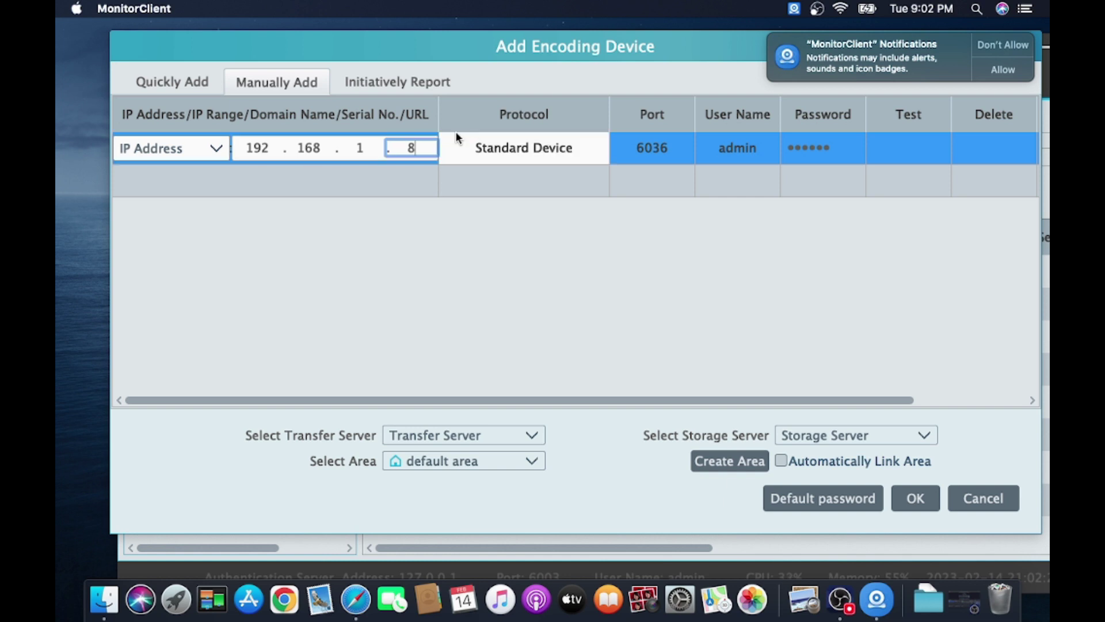
- Check protocol and port 6036, re-enter the device password, and test the 192.168.1.8 connection successfully
click(556, 158)
click(630, 151)
double_click(644, 148)
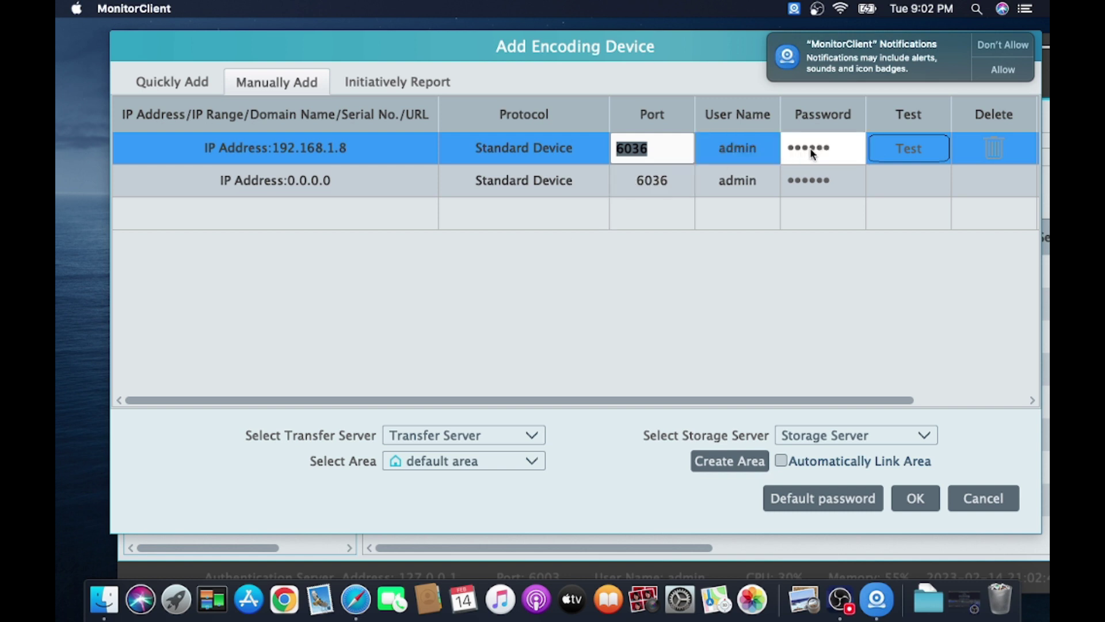
click(839, 150)
key(BackSpace)
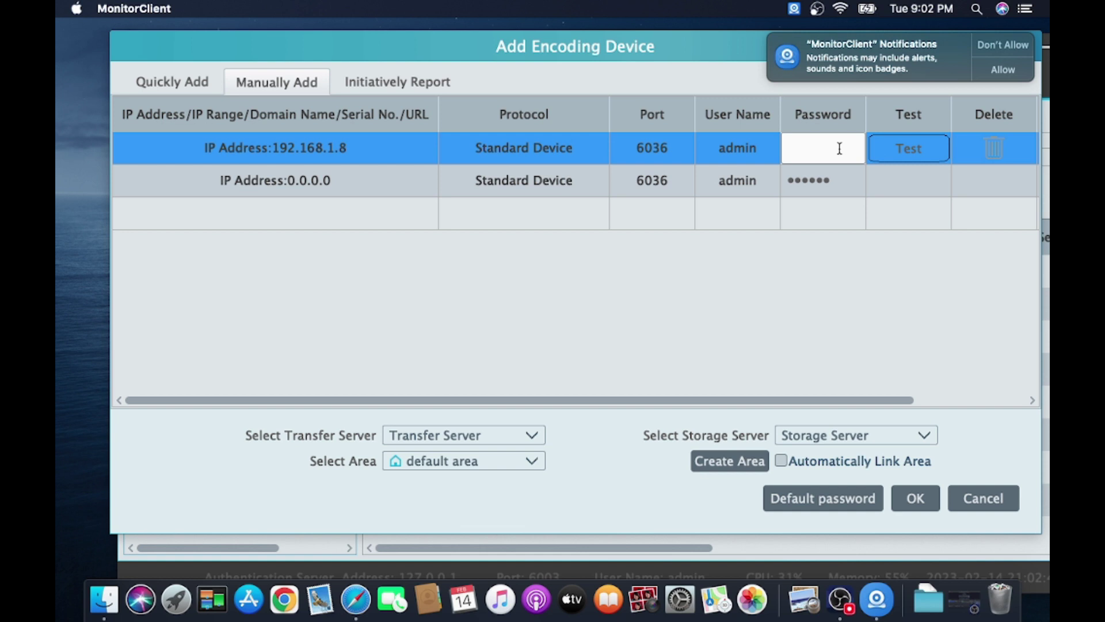
text(123456)
click(906, 151)
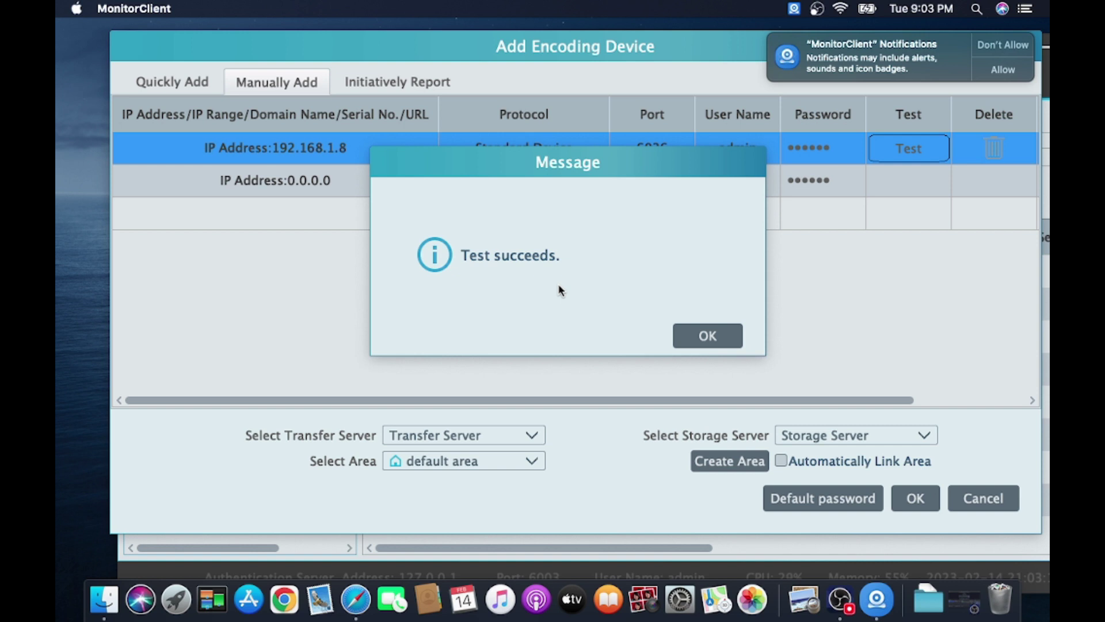
- Confirm the successful test and add the 192.168.1.8 recorder on port 6036 with 4 channels
click(707, 335)
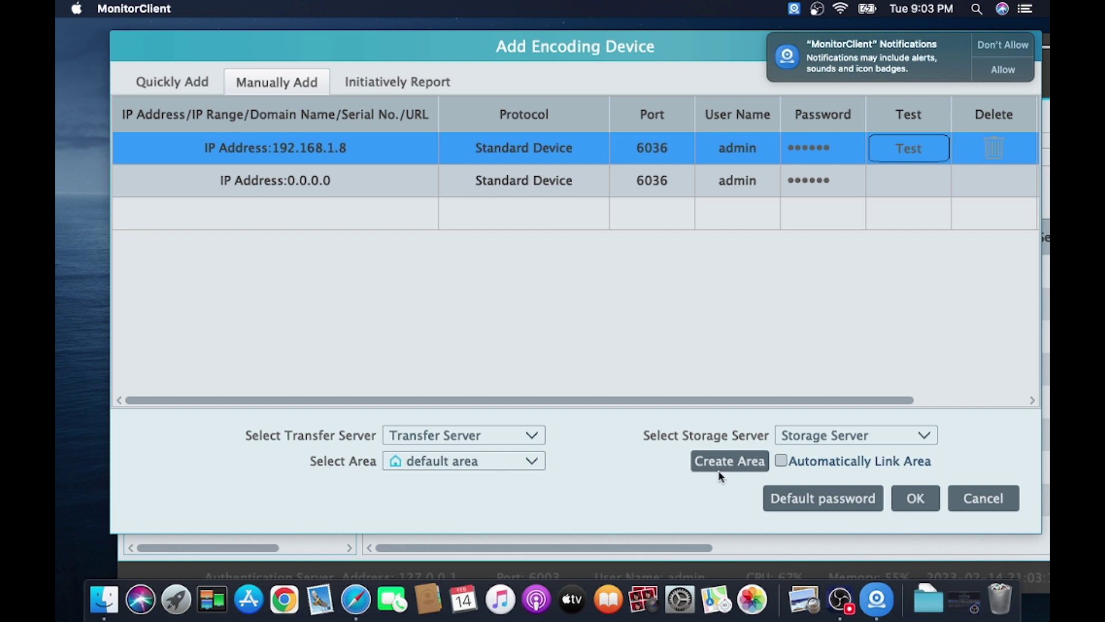
click(915, 498)
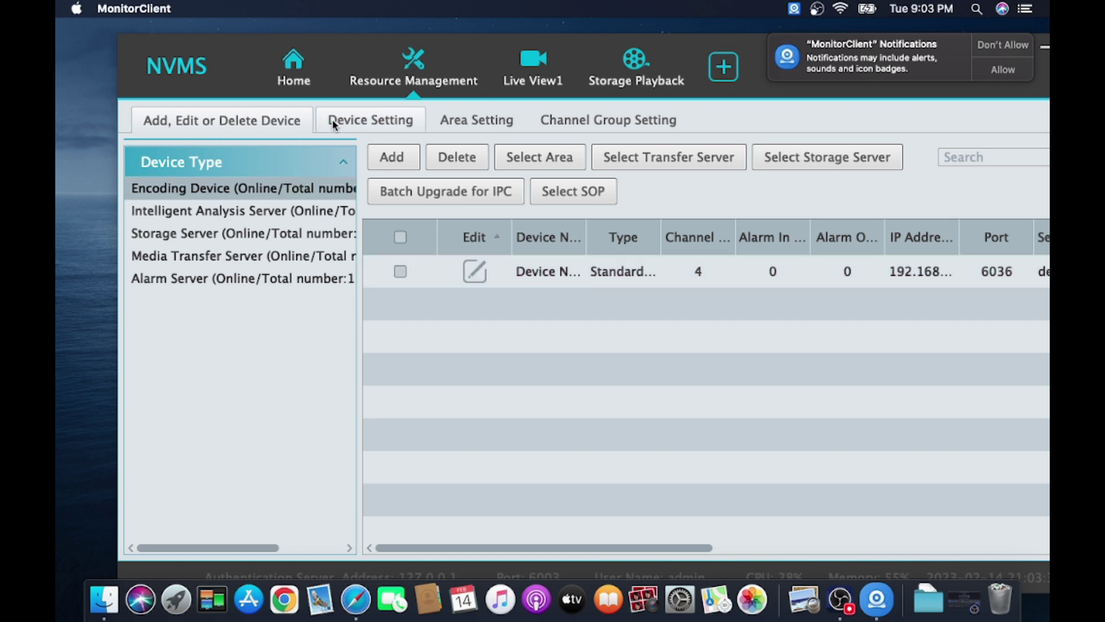
- Go from the Home page to Live View and expand the default area camera list
click(307, 81)
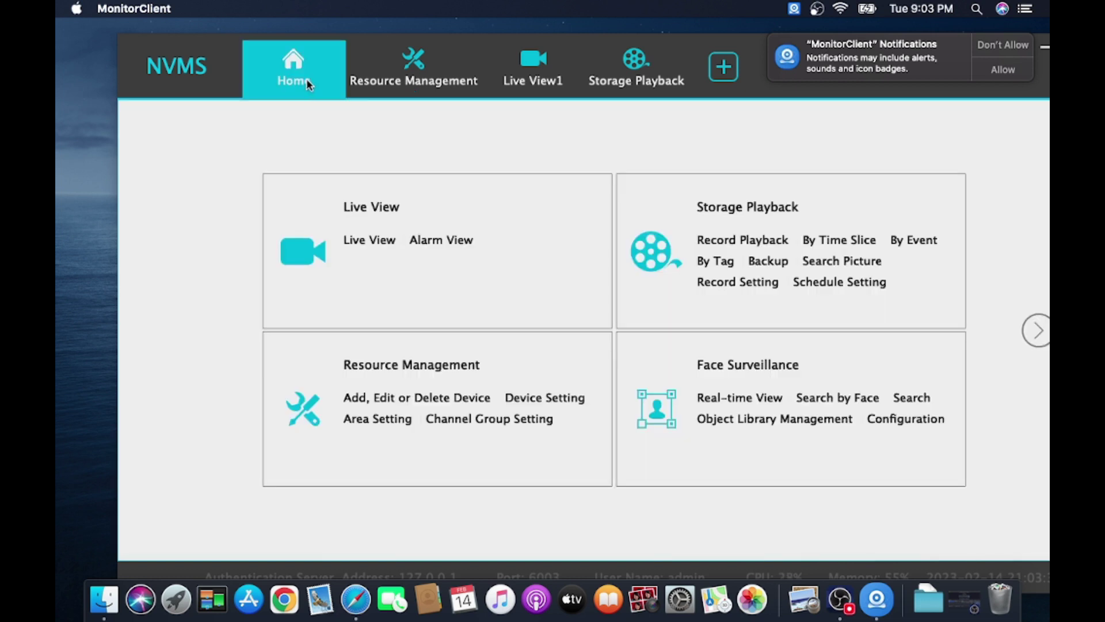
click(355, 208)
click(131, 165)
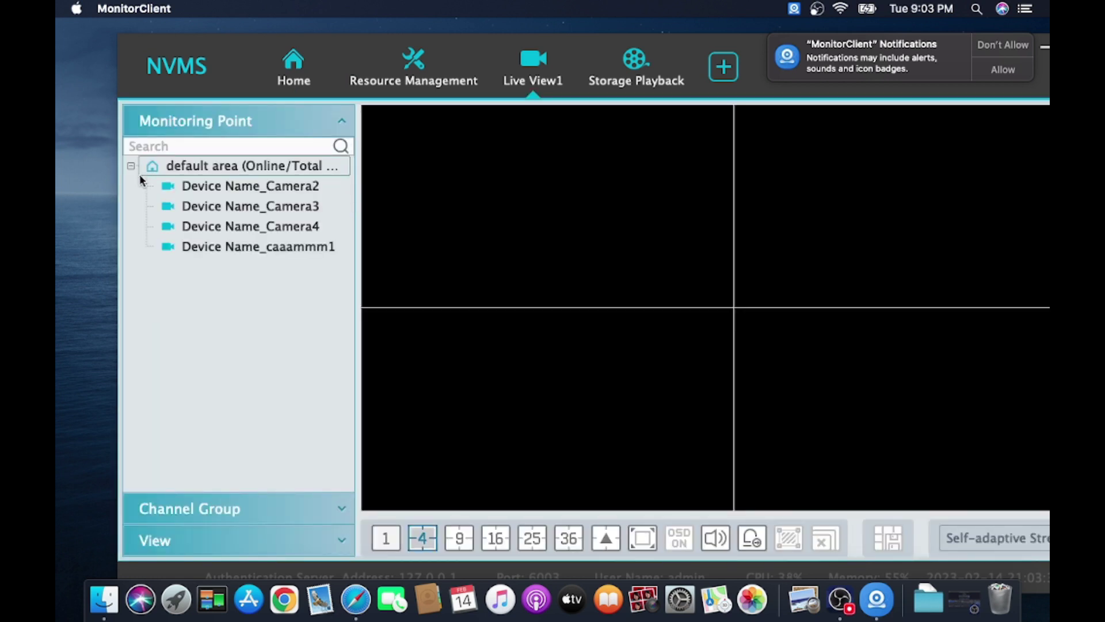
- Play the Device Name_caaammm1 camera's live feed in the video pane
double_click(207, 190)
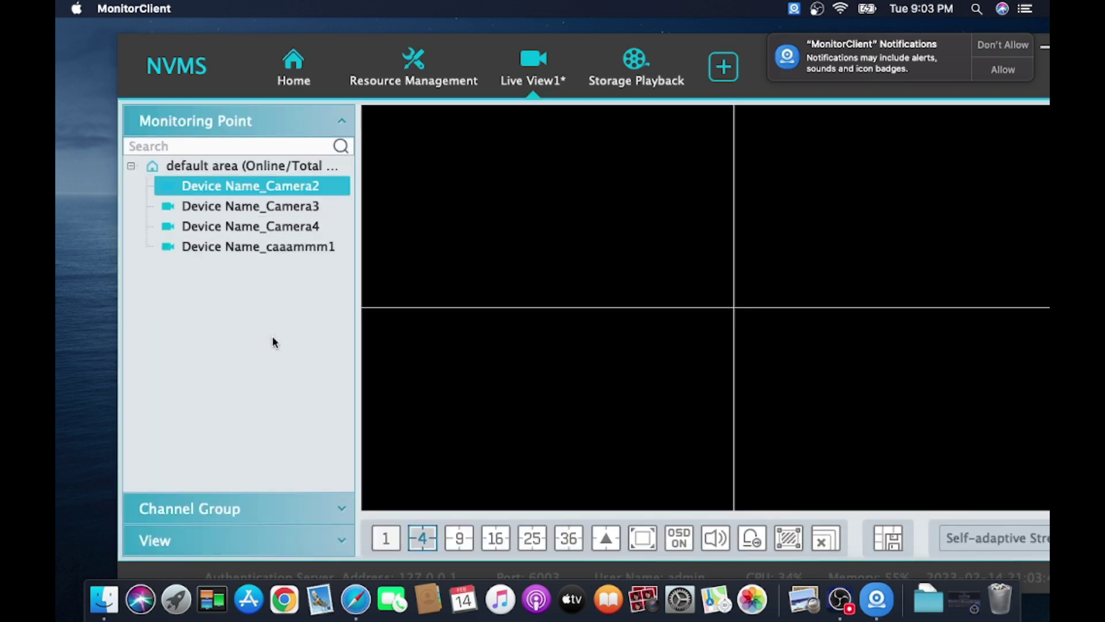
double_click(249, 248)
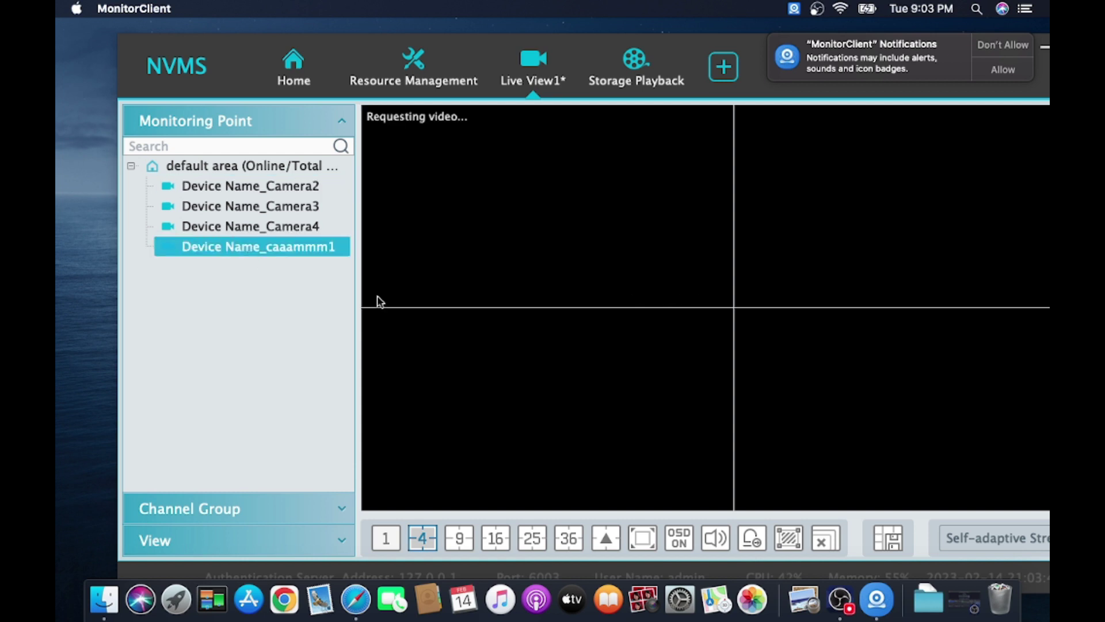
mouse_move(539, 278)
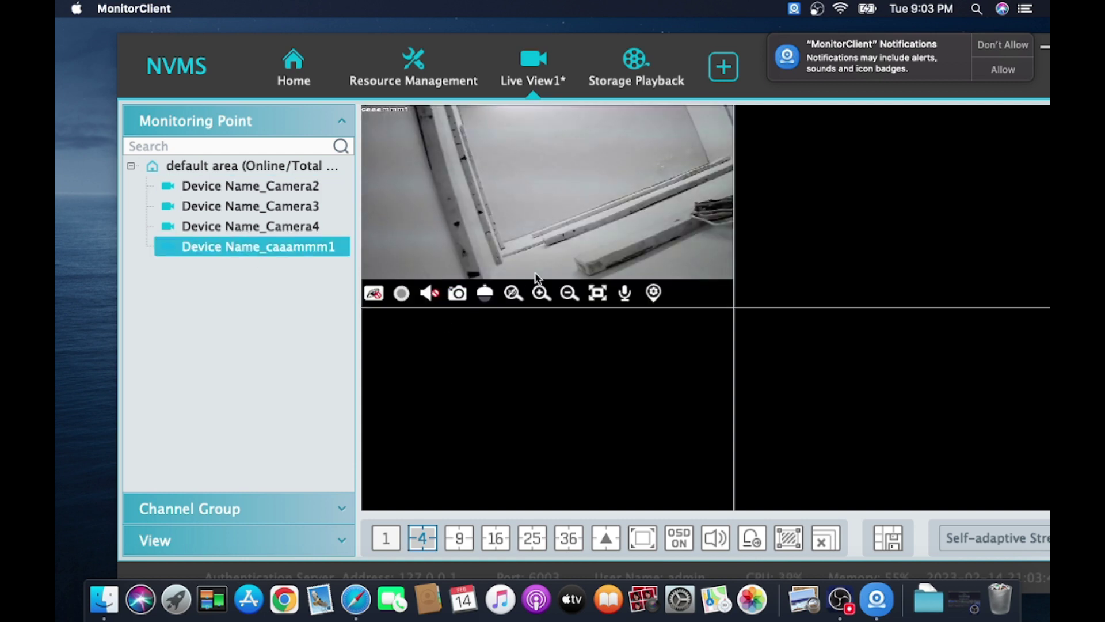
click(536, 215)
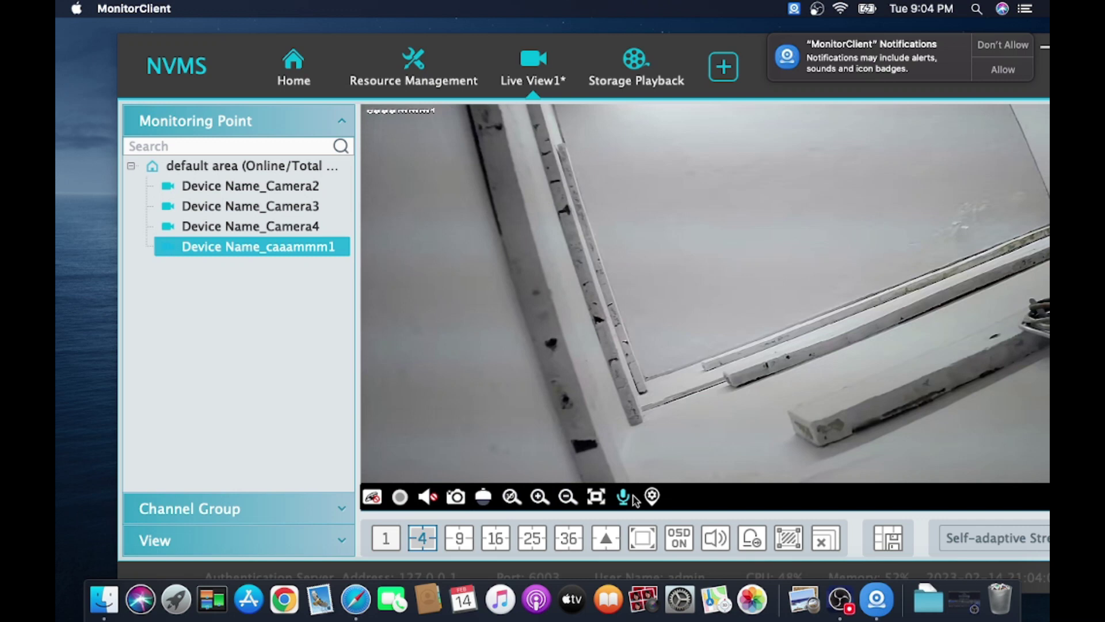
- Retype the end of caaammm1's Monitoring Point Name as 'm1', review Image Setting, then return Home
click(651, 501)
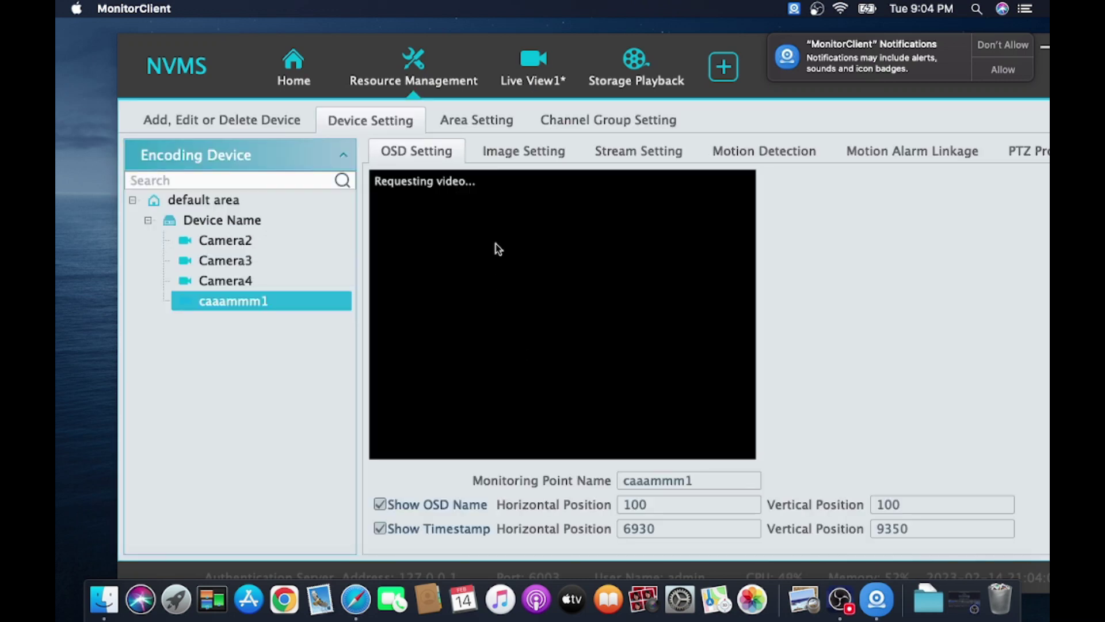
click(700, 481)
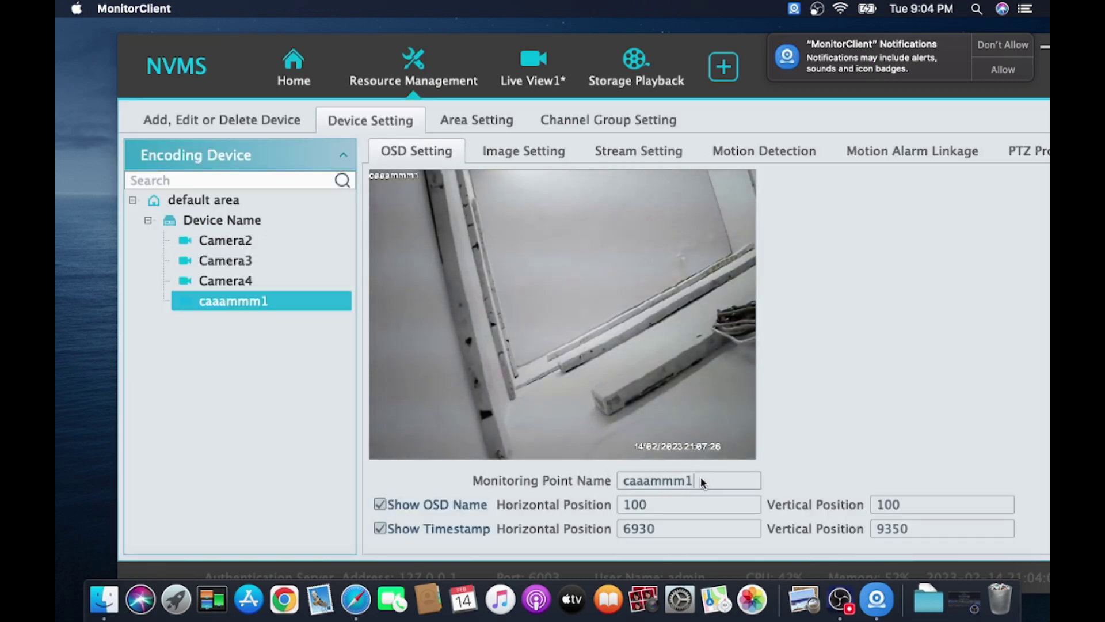
key(BackSpace)
key(BackSpace)
key(BackSpace)
key(BackSpace)
key(BackSpace)
key(BackSpace)
text(m1)
click(512, 150)
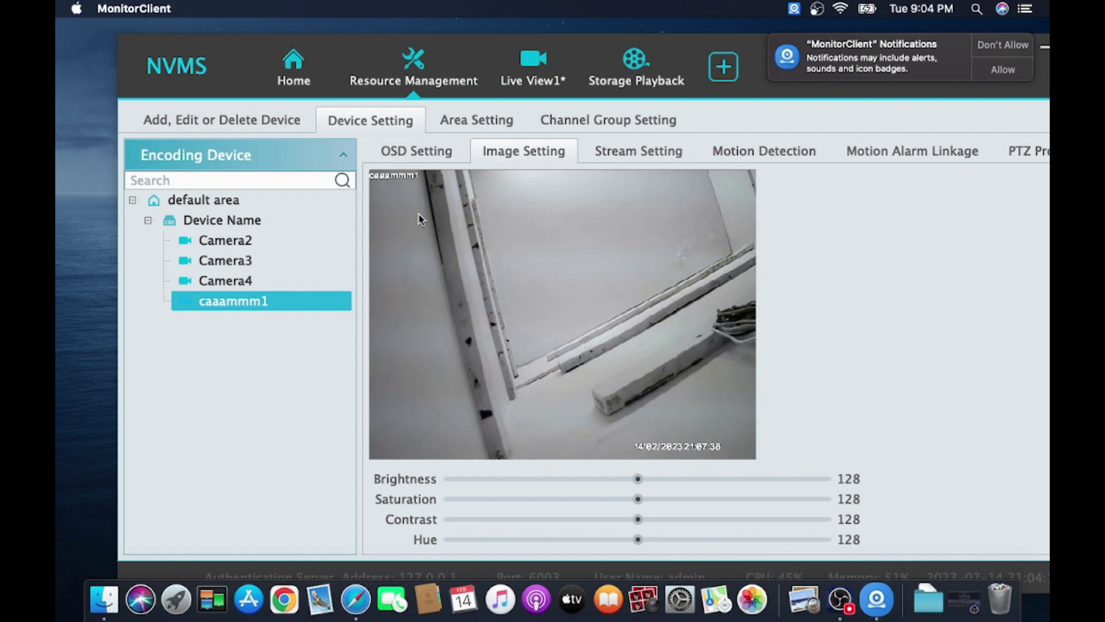
click(292, 73)
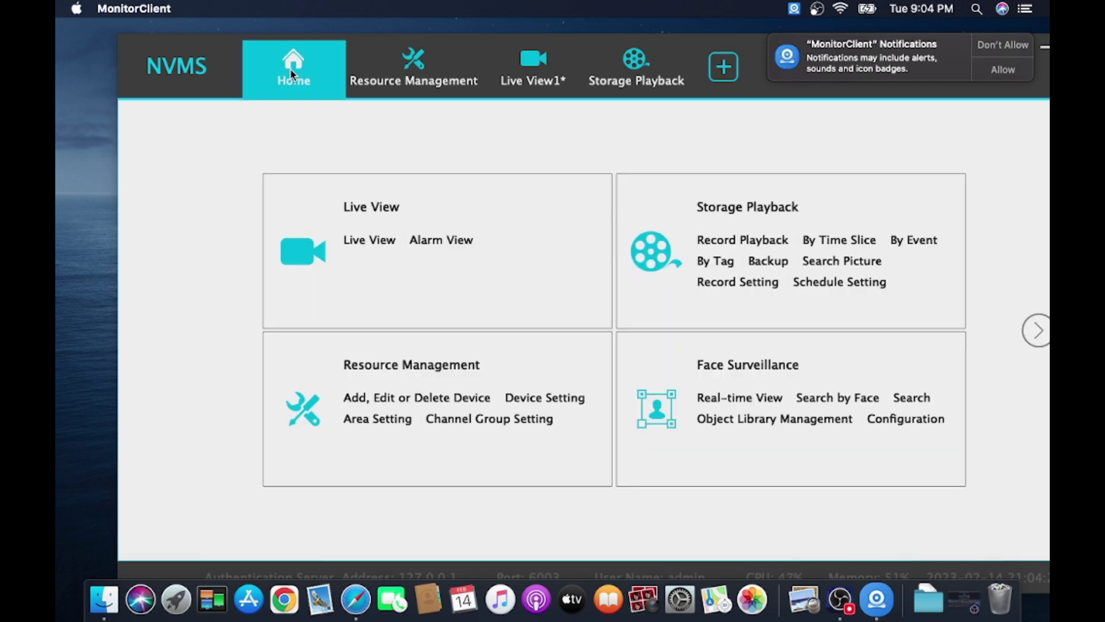